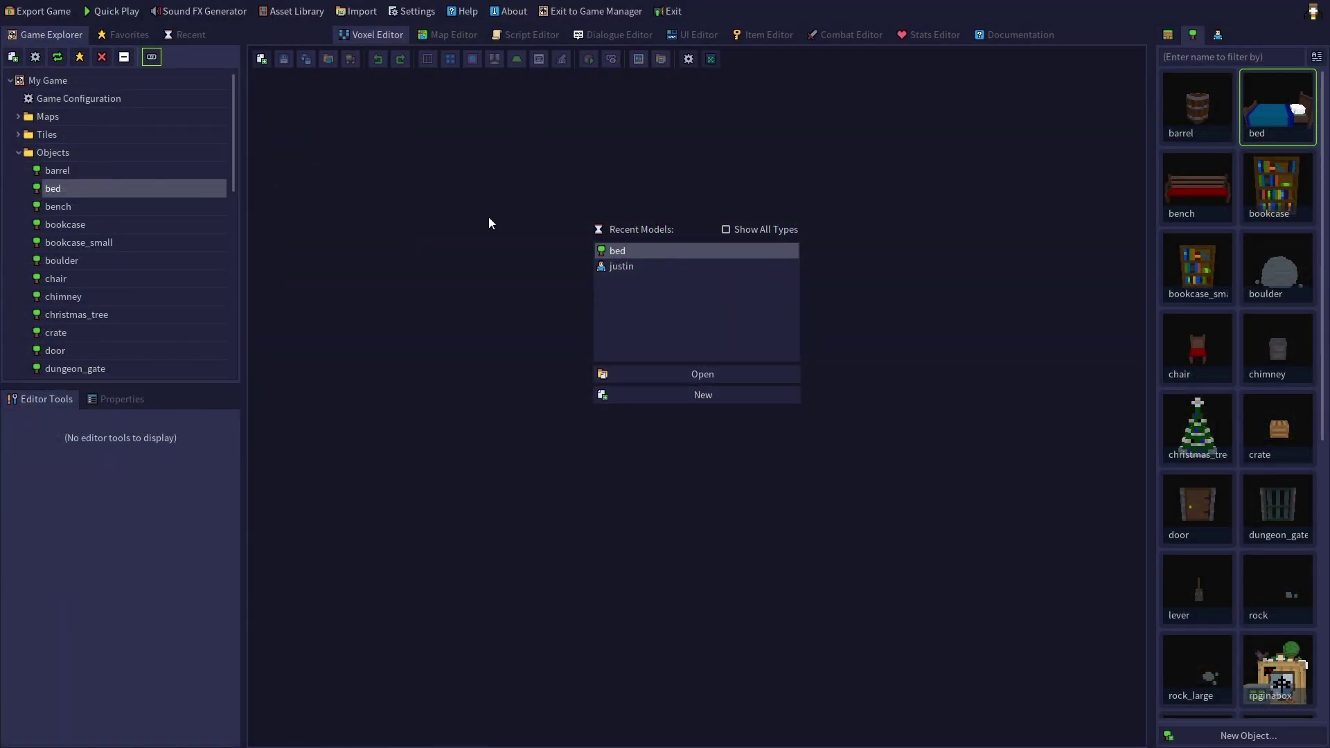
Open the bed model in the Voxel Editor and orbit to an angled view of it.
{"action": "double_click", "coordinate": [1272, 119]}
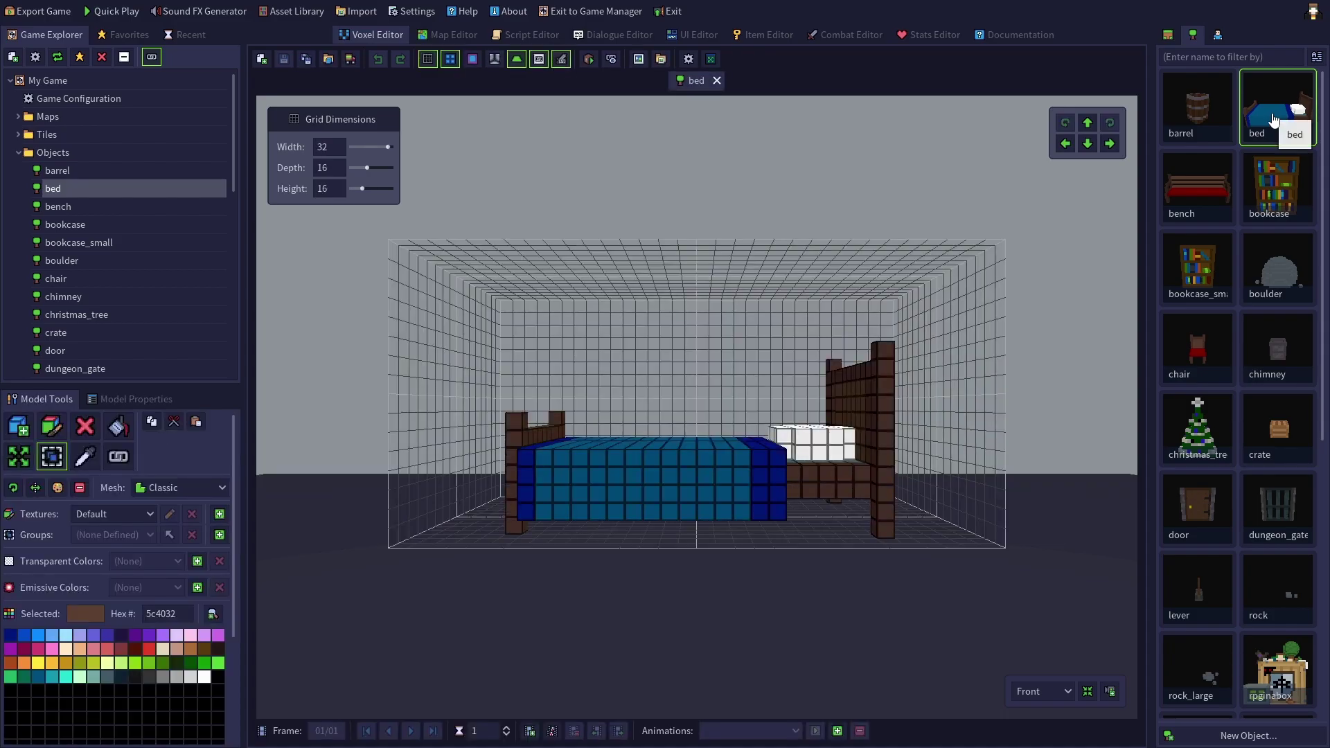
{"action": "right_click_drag", "start_coordinate": [627, 365], "coordinate": [550, 400]}
{"action": "key", "text": "p"}
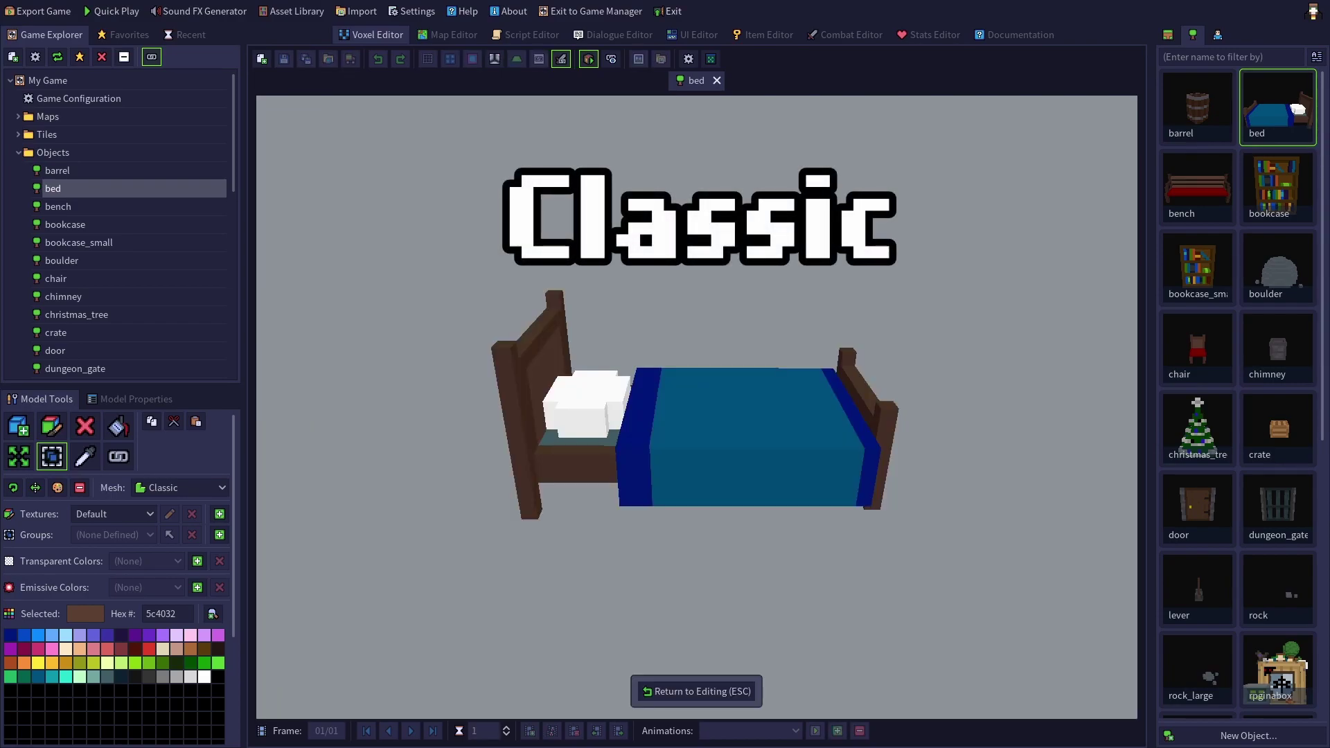
{"action": "key", "text": "Right"}
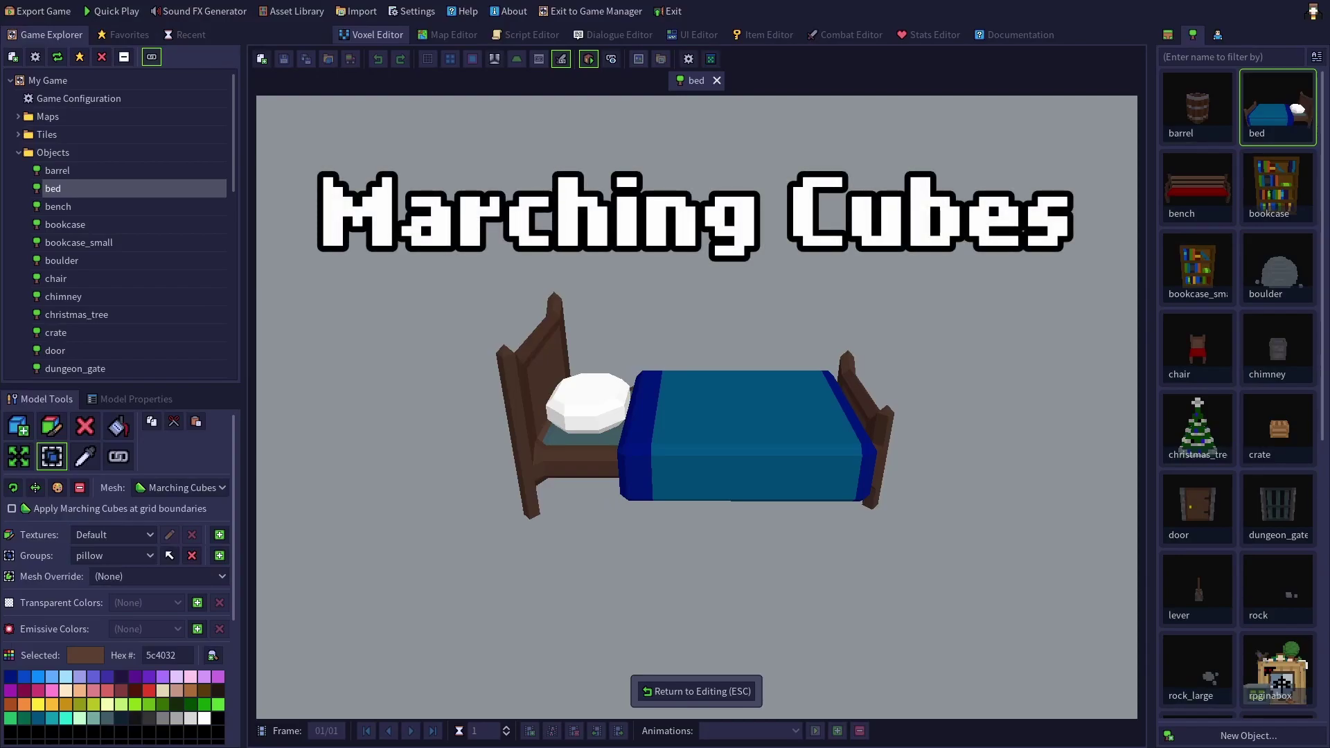
{"action": "key", "text": "Escape"}
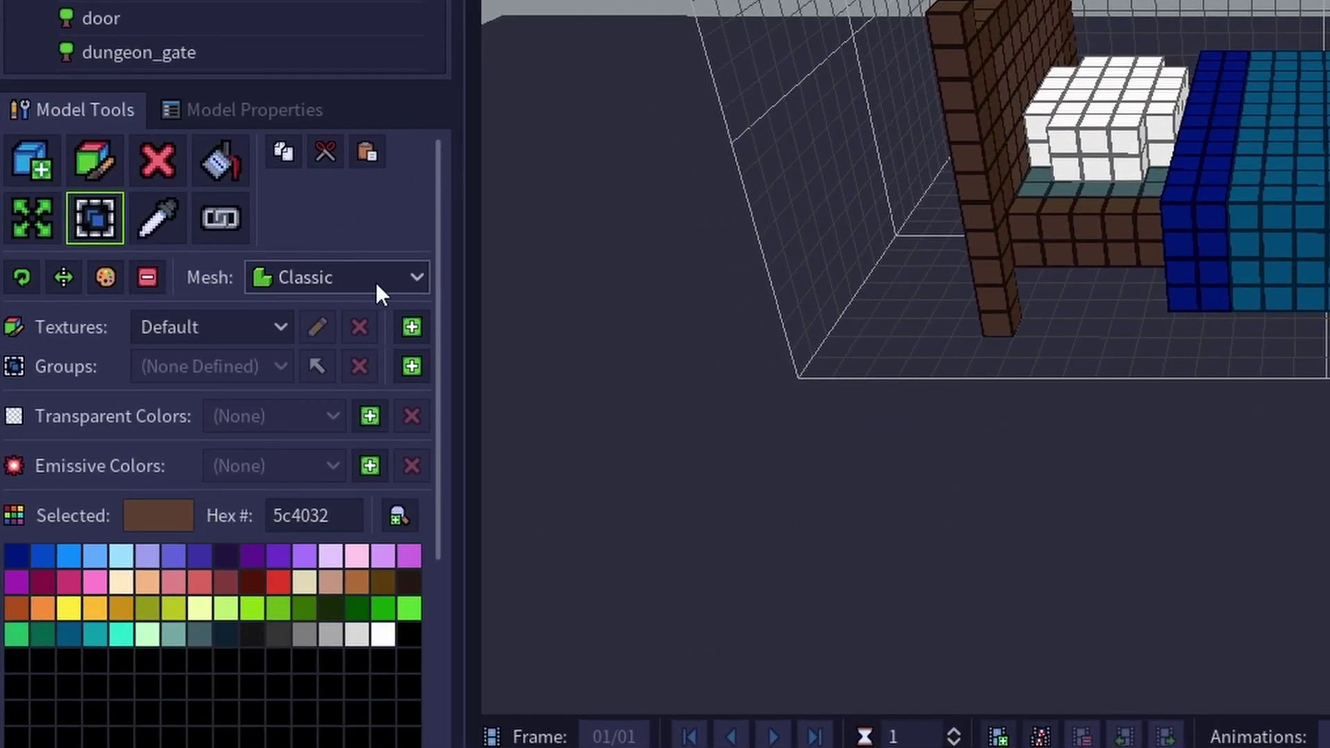
Switch the bed's mesh type to Marching Cubes and save the model.
{"action": "left_click", "coordinate": [375, 282]}
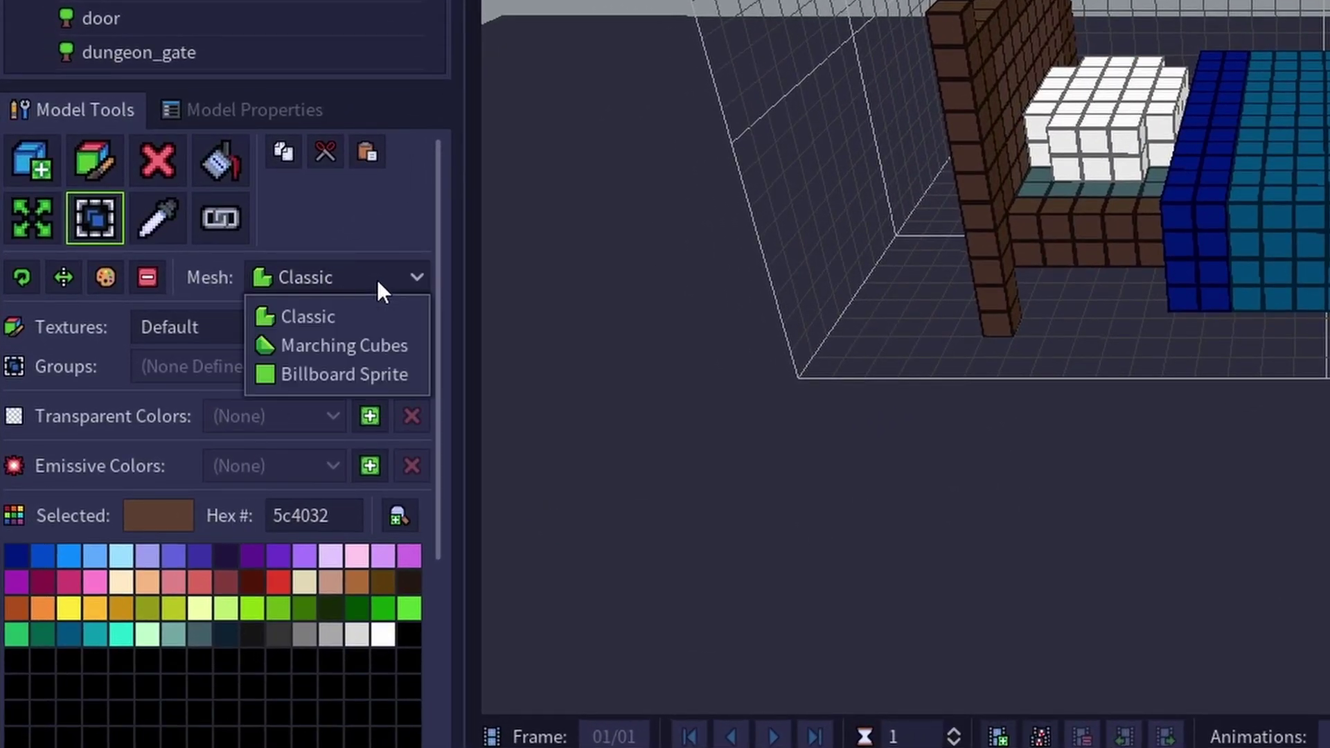
{"action": "left_click", "coordinate": [334, 343]}
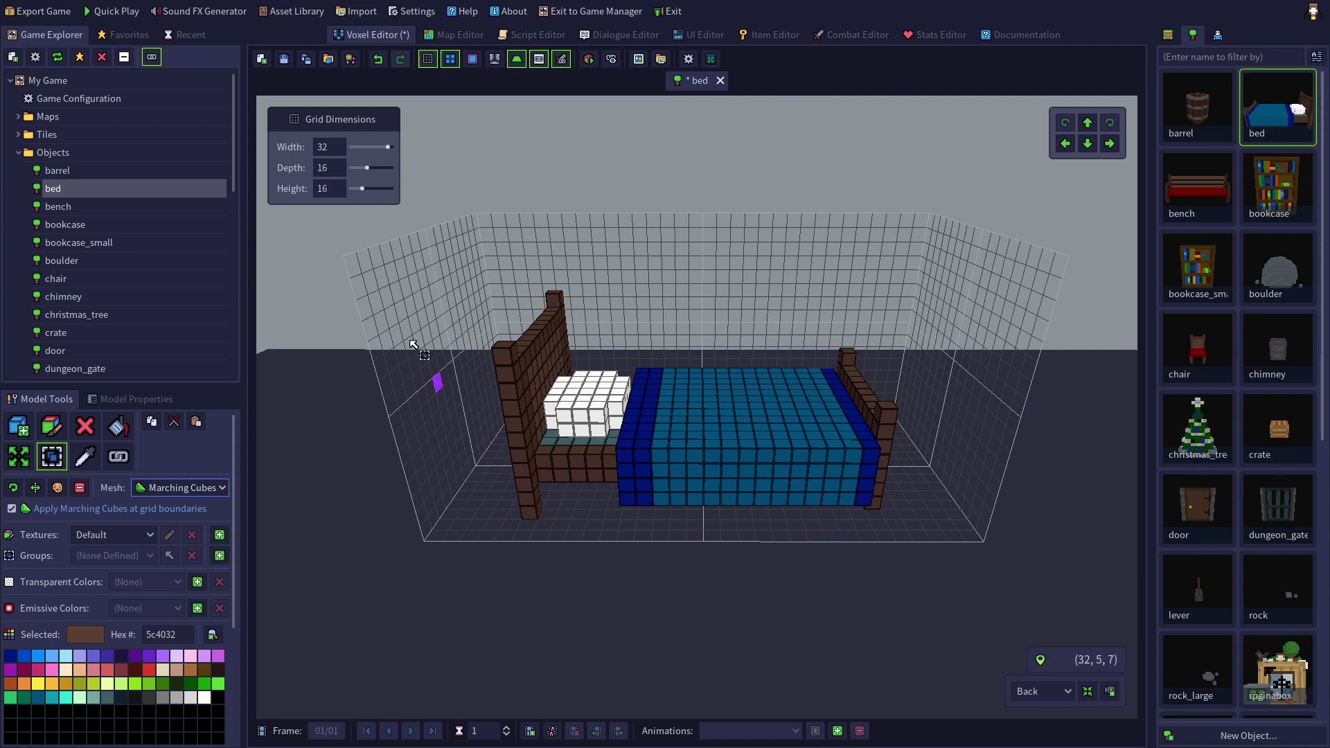
{"action": "left_click", "coordinate": [288, 63]}
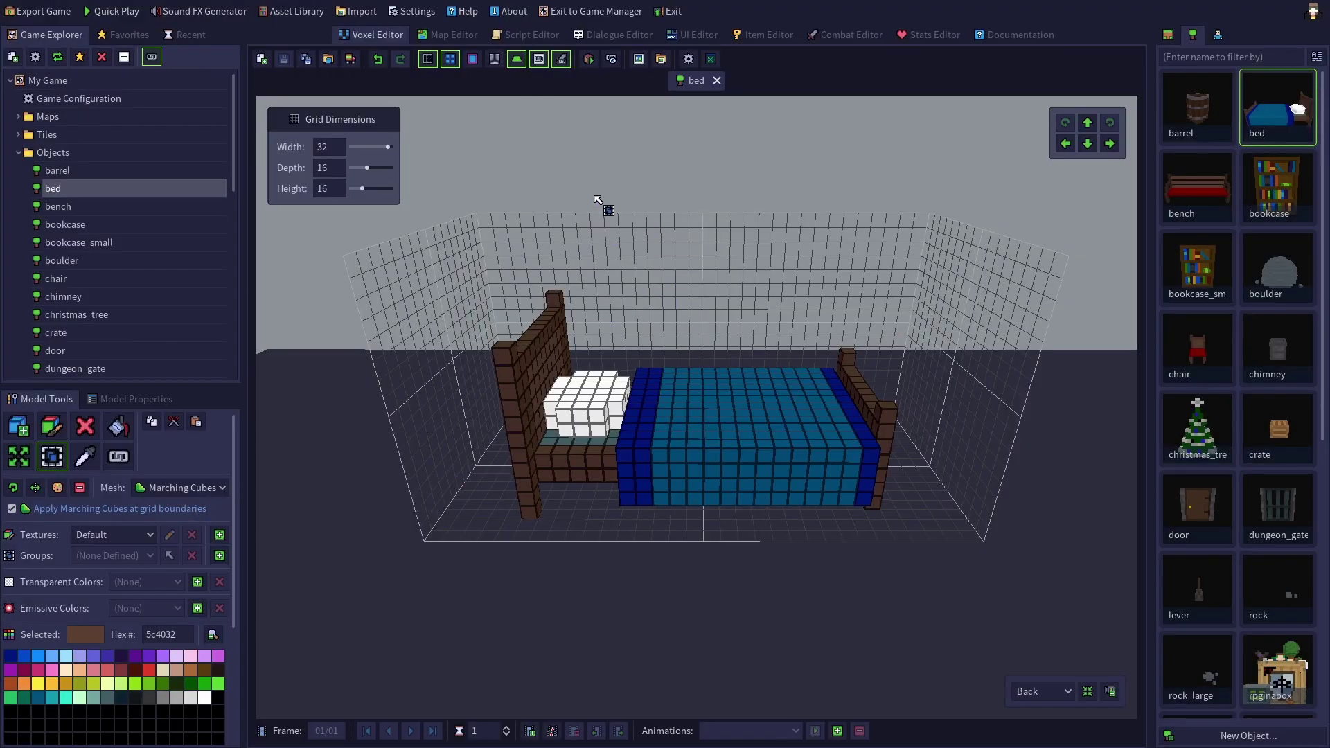
{"action": "left_click", "coordinate": [589, 59]}
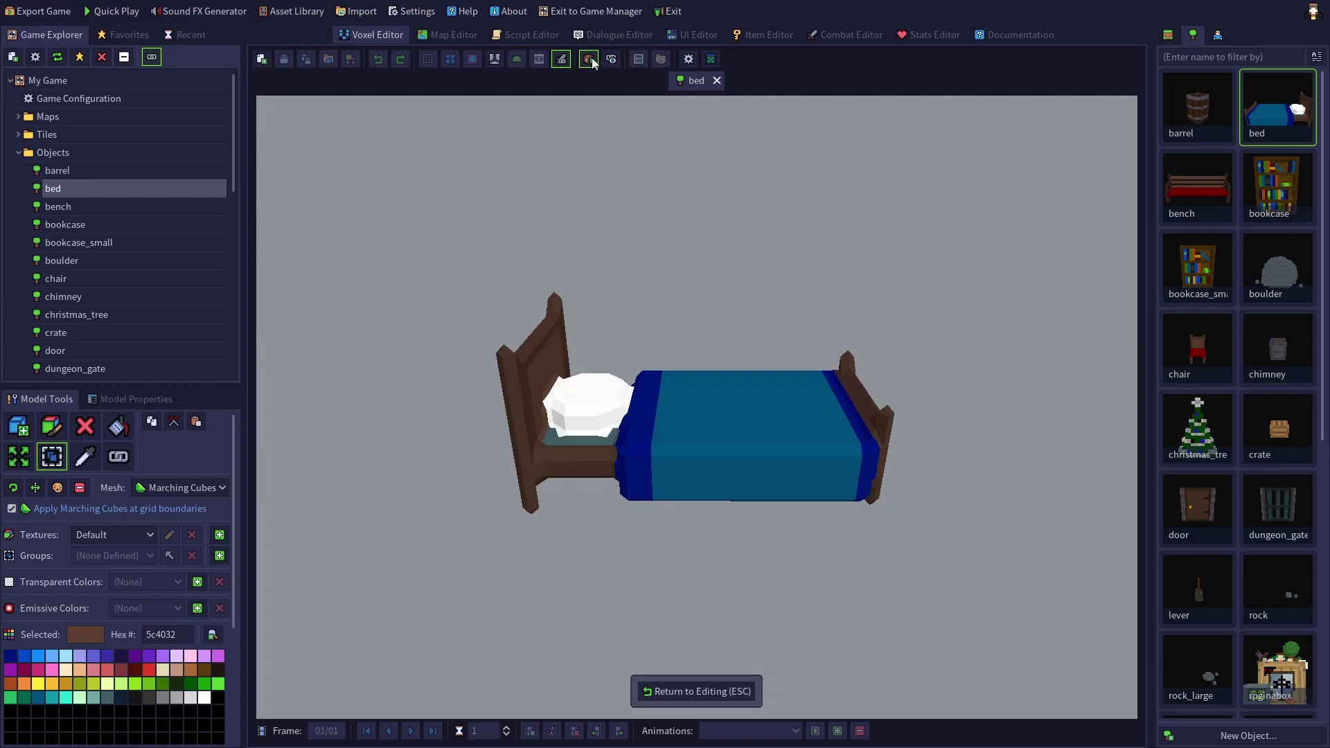
{"action": "key", "text": "Escape"}
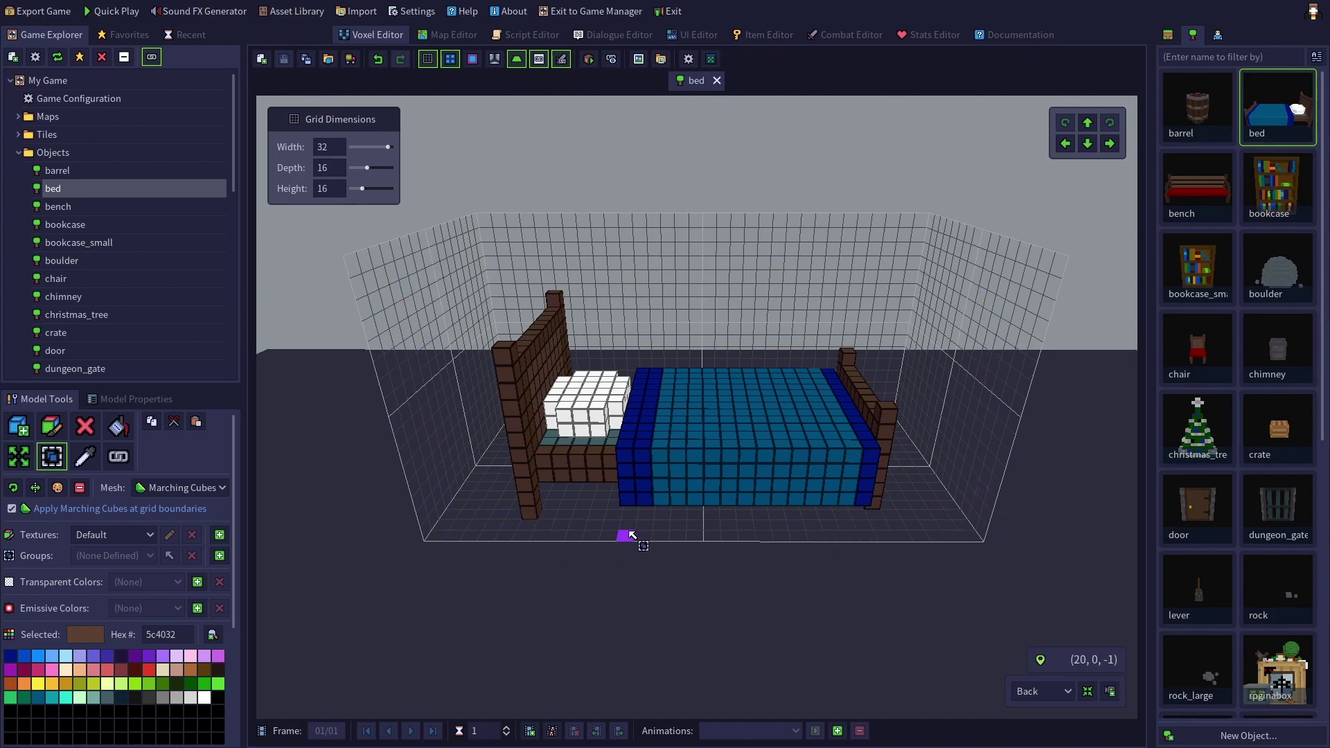
{"action": "left_click", "coordinate": [589, 60]}
{"action": "left_click_drag", "start_coordinate": [720, 633], "coordinate": [721, 538]}
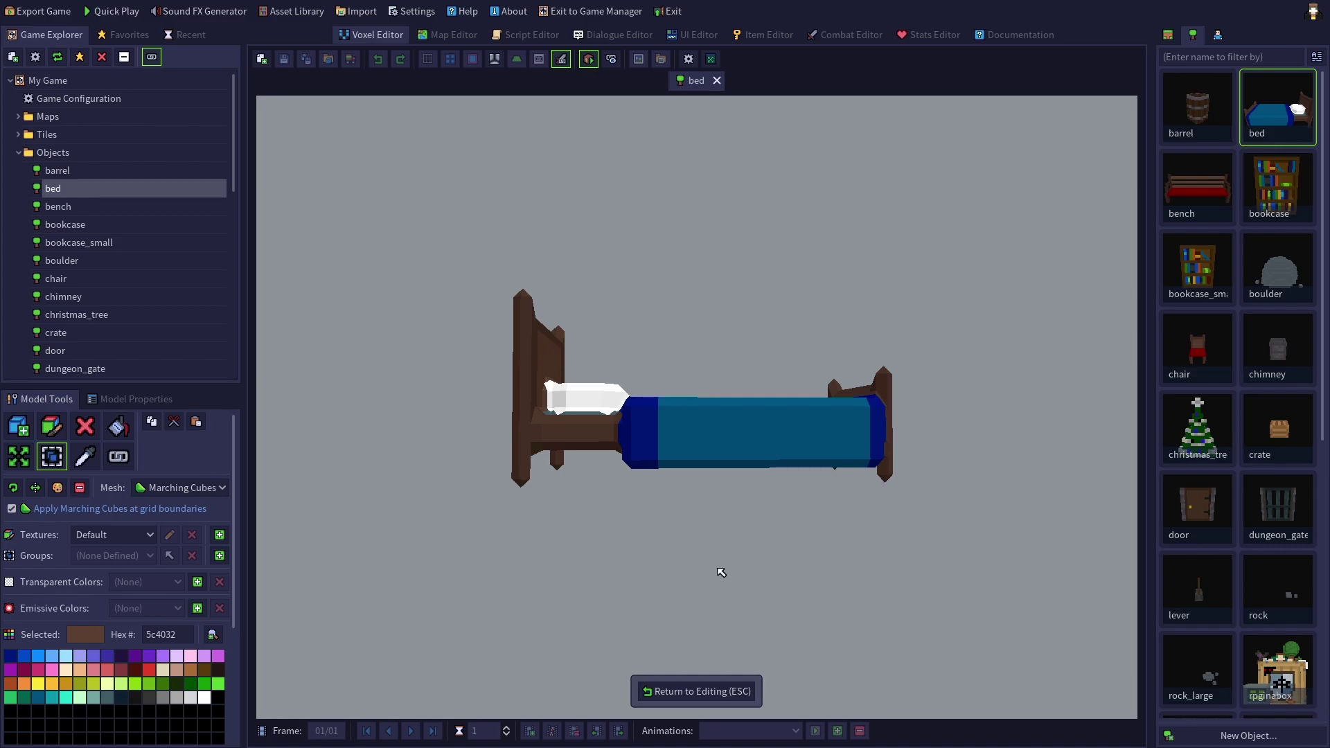
Turn off 'Apply Marching Cubes at grid boundaries', save, and preview the resulting game mesh.
{"action": "left_click", "coordinate": [690, 693]}
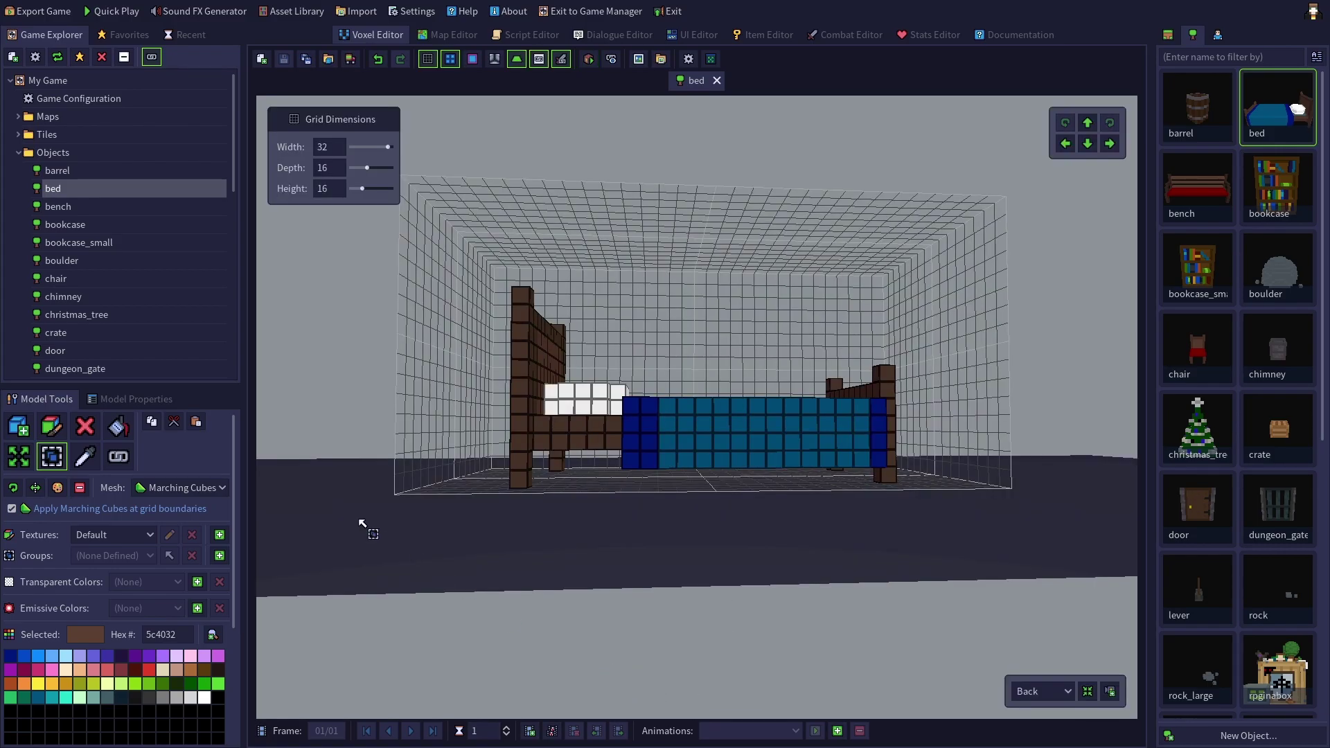
{"action": "left_click", "coordinate": [12, 510]}
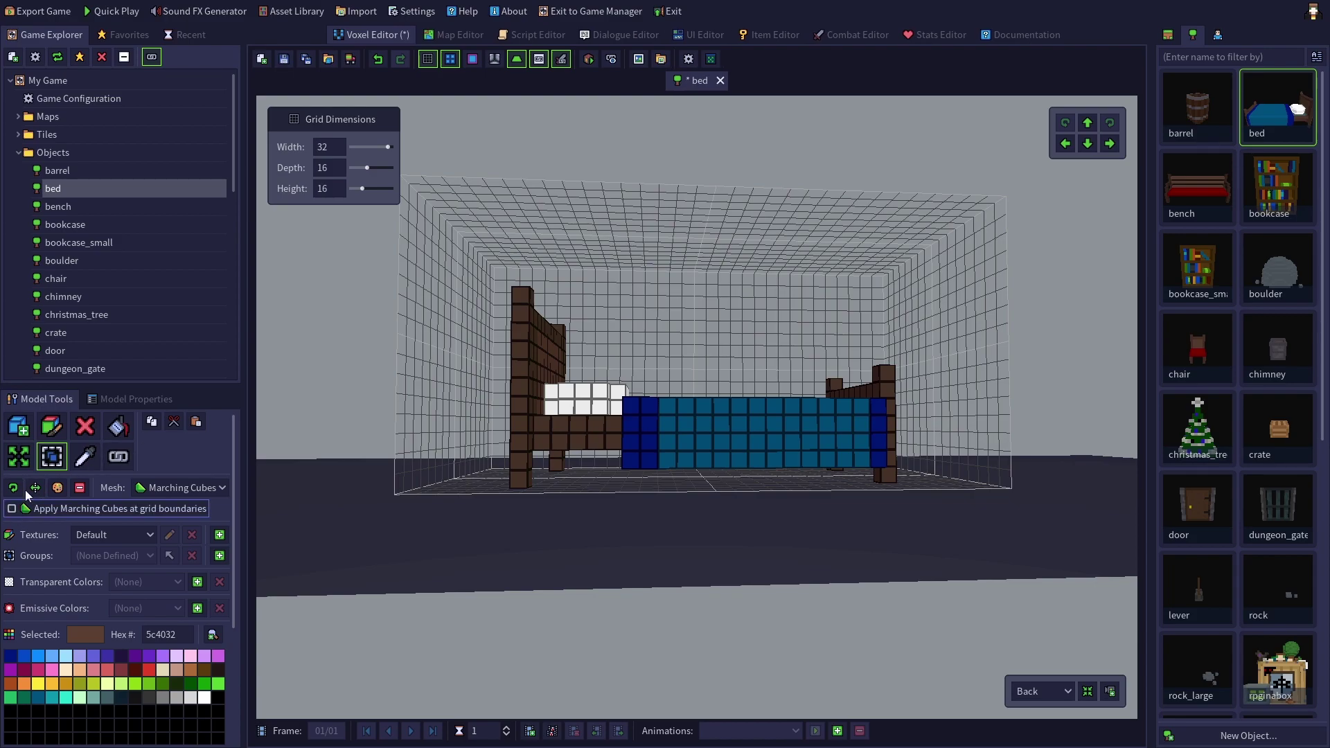
{"action": "left_click", "coordinate": [588, 59]}
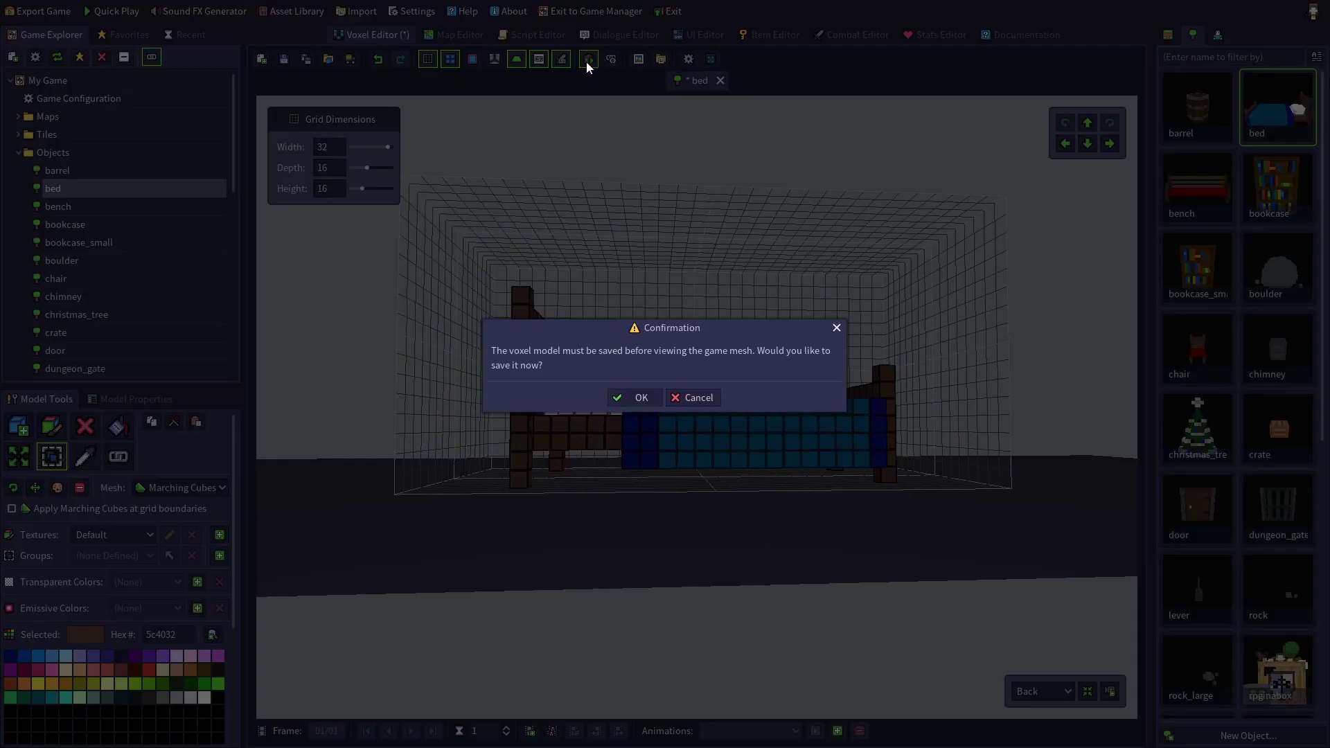
{"action": "left_click", "coordinate": [628, 399]}
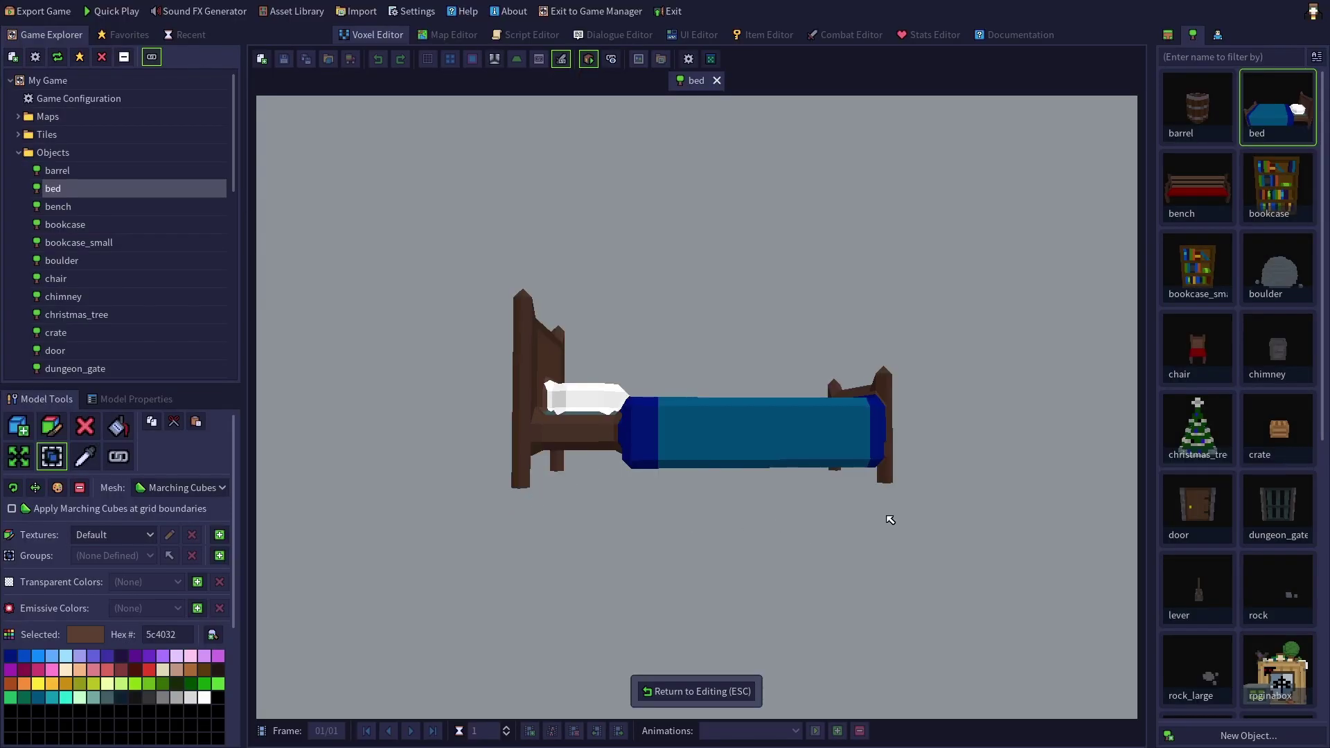
{"action": "mouse_move", "coordinate": [1015, 537]}
{"action": "right_mouse_down"}
{"action": "mouse_move", "coordinate": [884, 528]}
{"action": "mouse_move", "coordinate": [1000, 531]}
{"action": "right_mouse_up"}
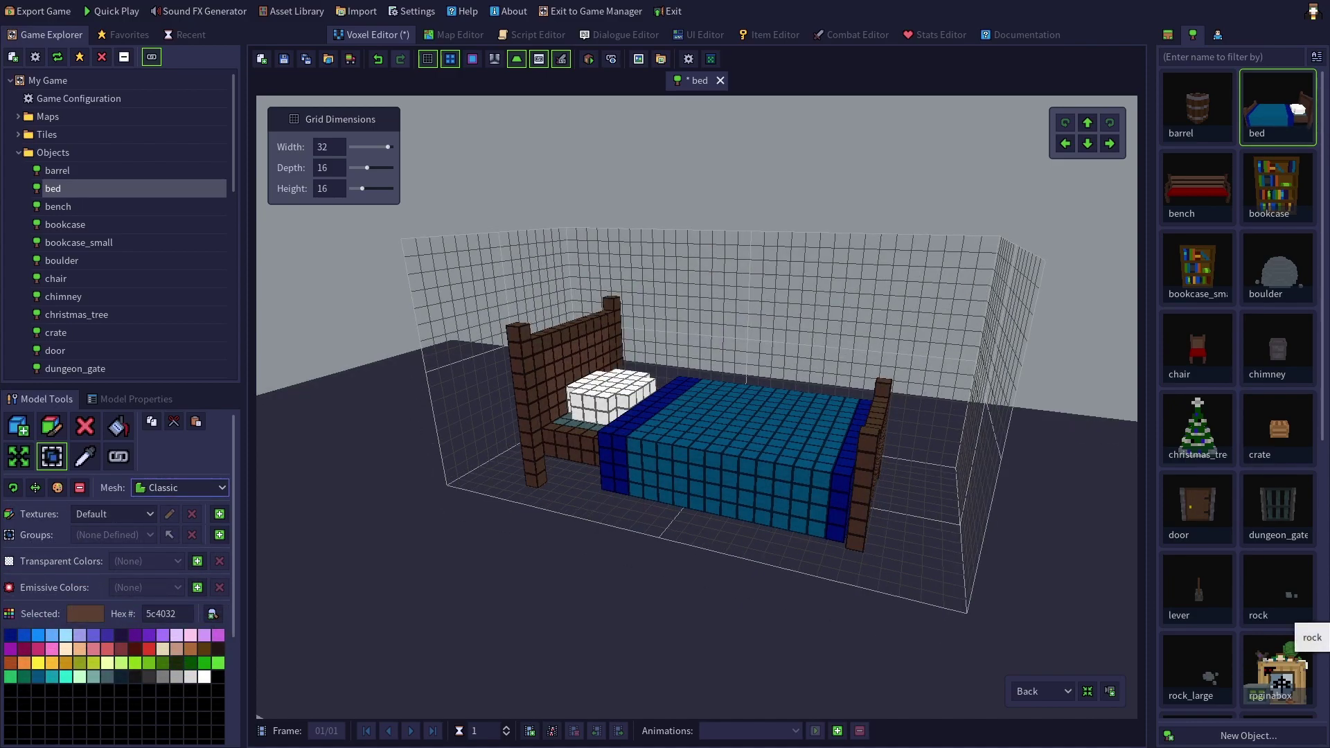
Set the mesh back to Marching Cubes and preview the regenerated game mesh from a higher angle.
{"action": "left_click", "coordinate": [217, 489]}
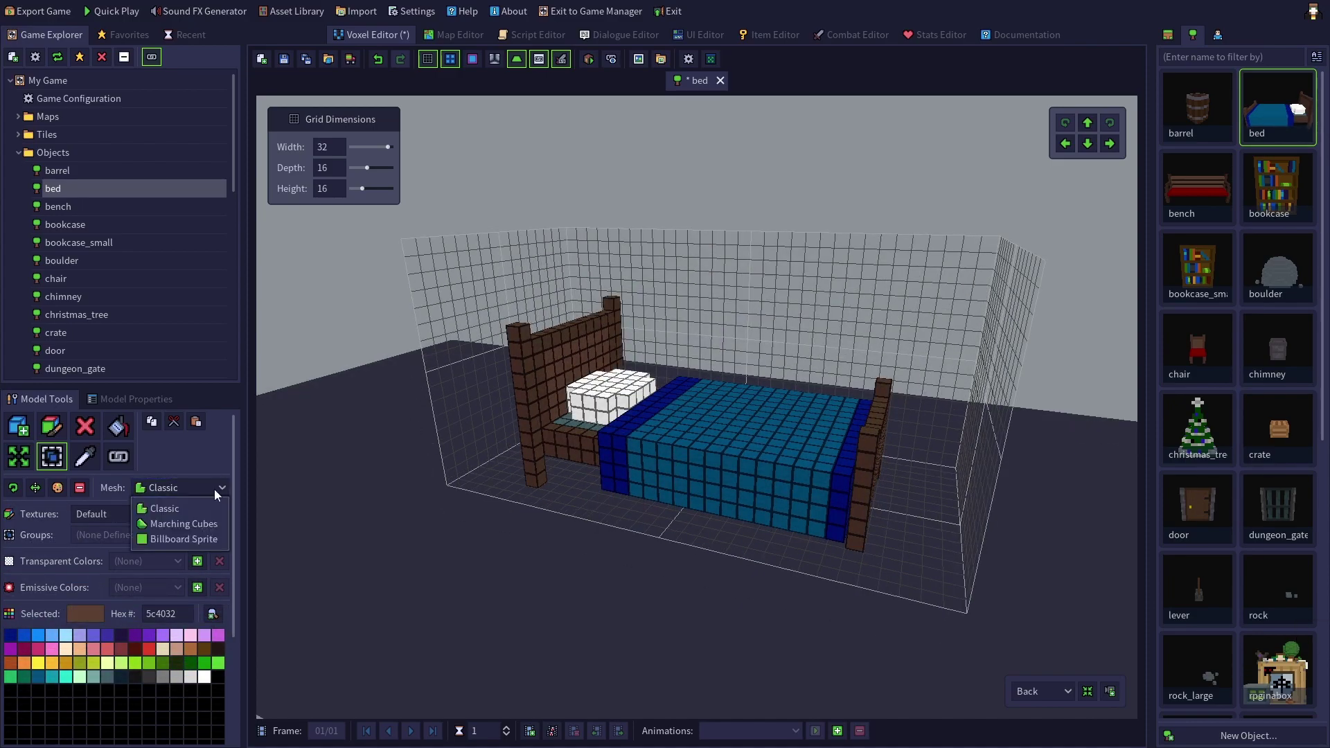
{"action": "left_click", "coordinate": [189, 525]}
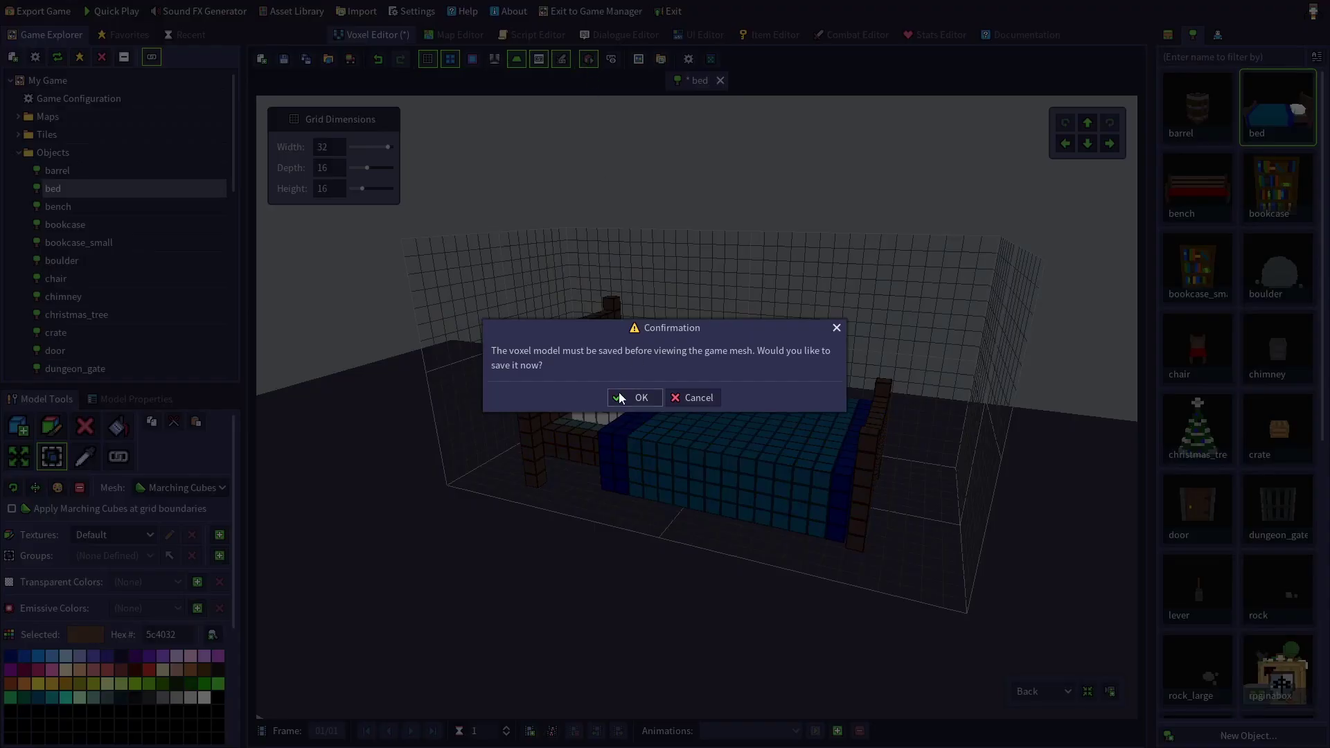
{"action": "left_click", "coordinate": [627, 396]}
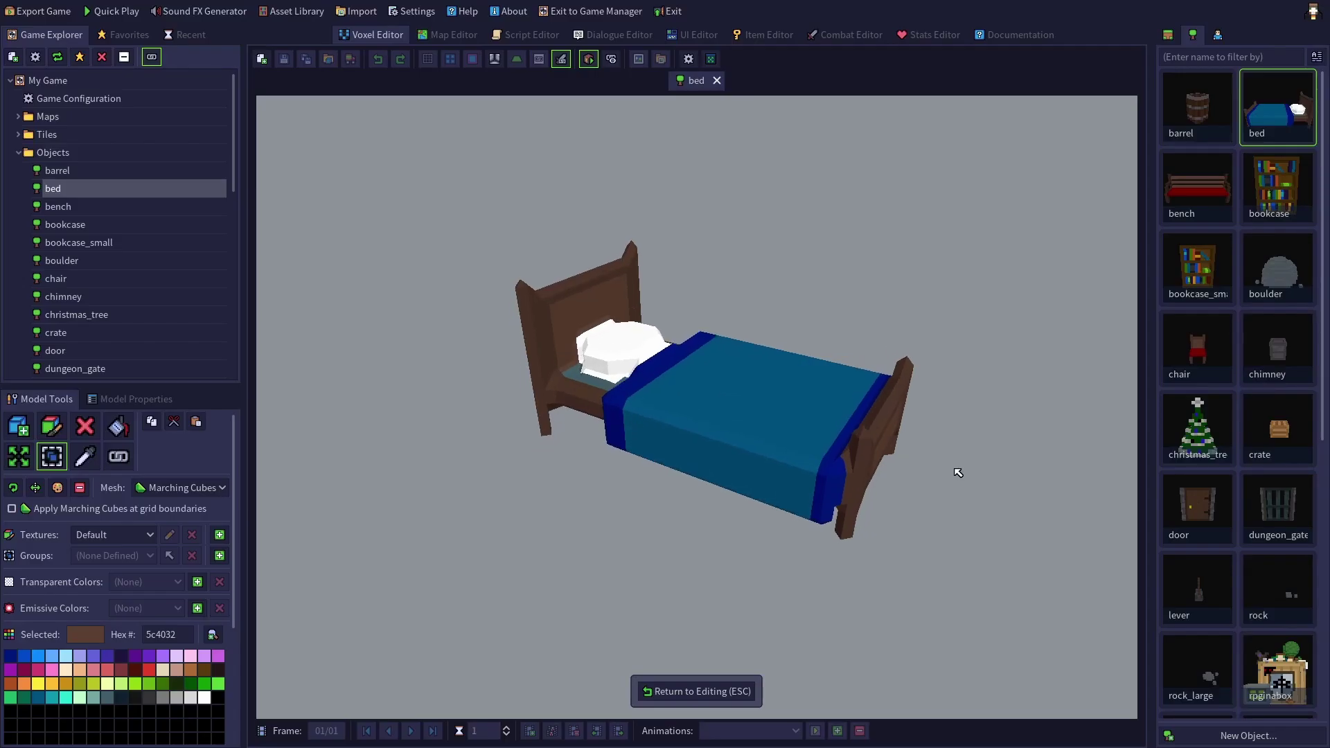
{"action": "mouse_move", "coordinate": [958, 472]}
{"action": "right_mouse_down"}
{"action": "mouse_move", "coordinate": [908, 549]}
{"action": "mouse_move", "coordinate": [964, 510]}
{"action": "mouse_move", "coordinate": [989, 563]}
{"action": "mouse_move", "coordinate": [1078, 499]}
{"action": "mouse_move", "coordinate": [1136, 426]}
{"action": "mouse_move", "coordinate": [1094, 335]}
{"action": "mouse_move", "coordinate": [926, 356]}
{"action": "mouse_move", "coordinate": [855, 448]}
{"action": "mouse_move", "coordinate": [968, 455]}
{"action": "right_mouse_up"}
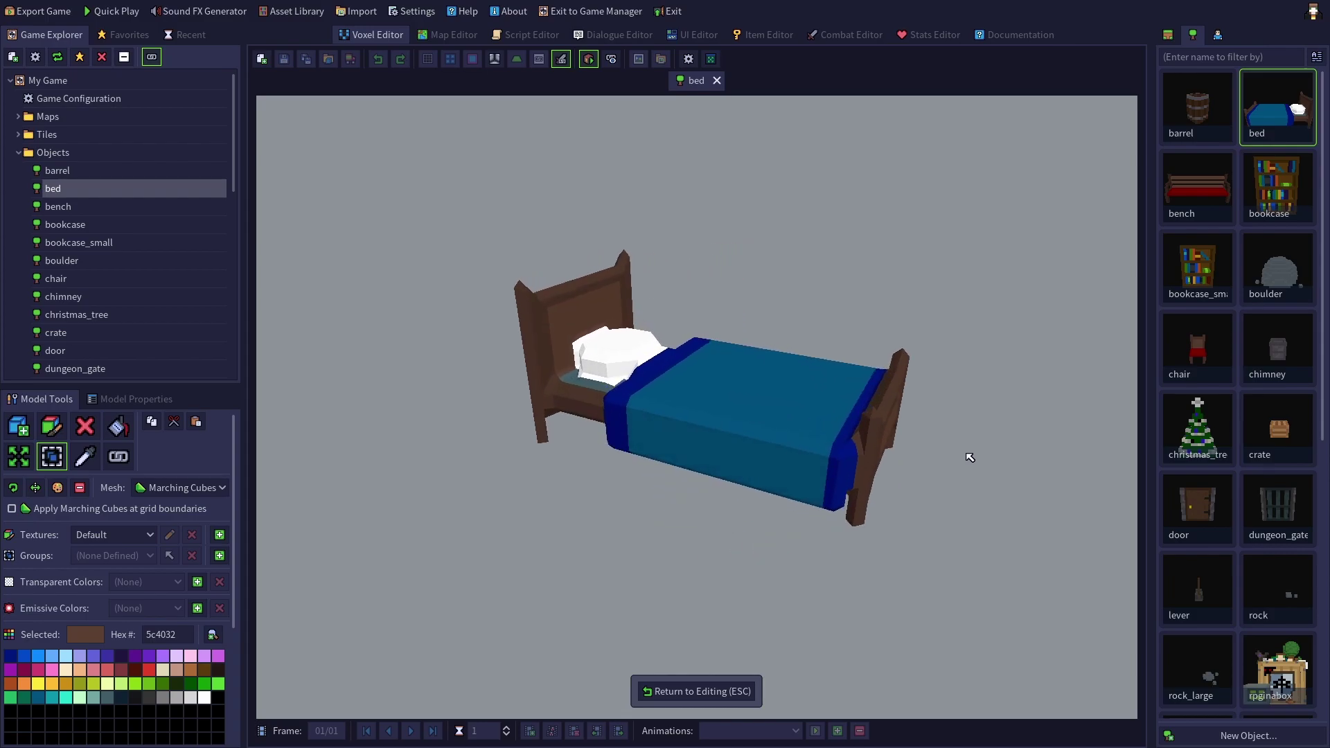
Return to editing and box-select all the pillow voxels with the Select tool.
{"action": "left_click", "coordinate": [716, 693]}
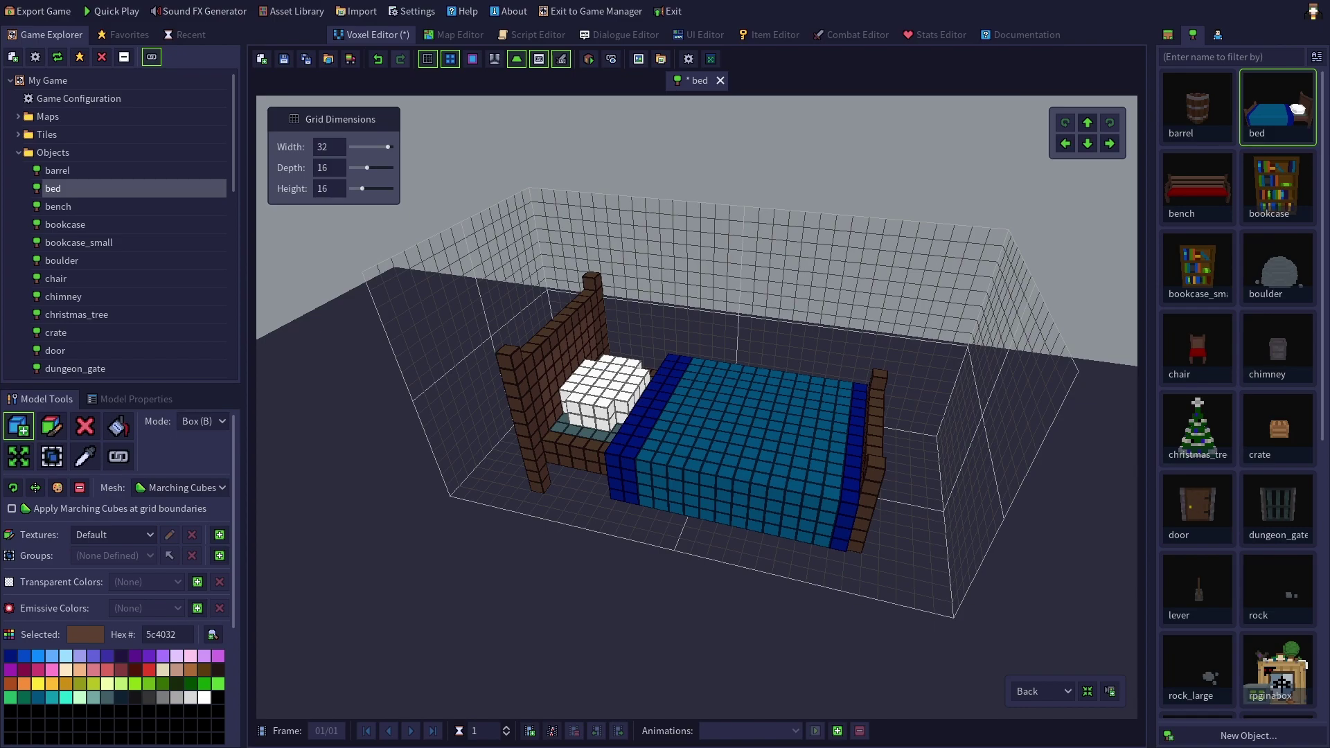
{"action": "left_click", "coordinate": [51, 456]}
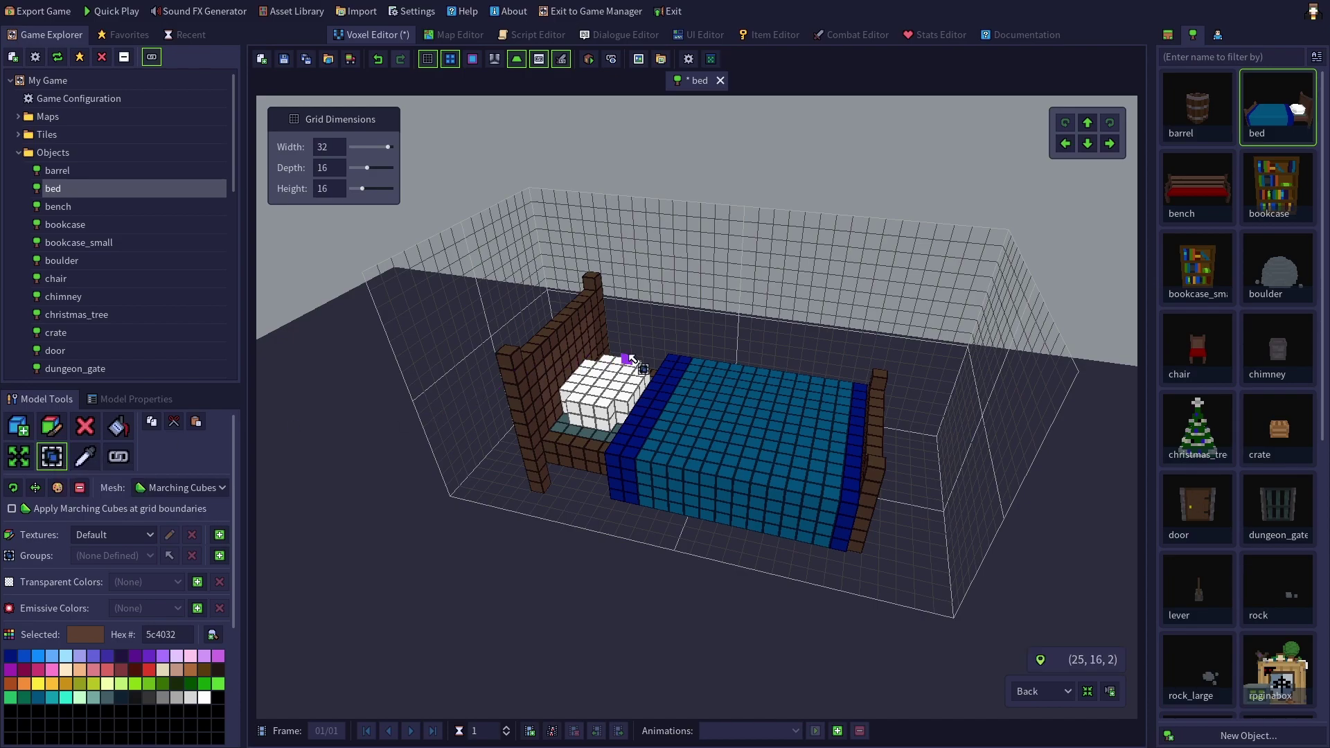
{"action": "mouse_move", "coordinate": [603, 362]}
{"action": "left_mouse_down"}
{"action": "mouse_move", "coordinate": [595, 402]}
{"action": "mouse_move", "coordinate": [612, 390]}
{"action": "mouse_move", "coordinate": [632, 415]}
{"action": "left_mouse_up"}
{"action": "right_click_drag", "start_coordinate": [633, 415], "coordinate": [547, 549]}
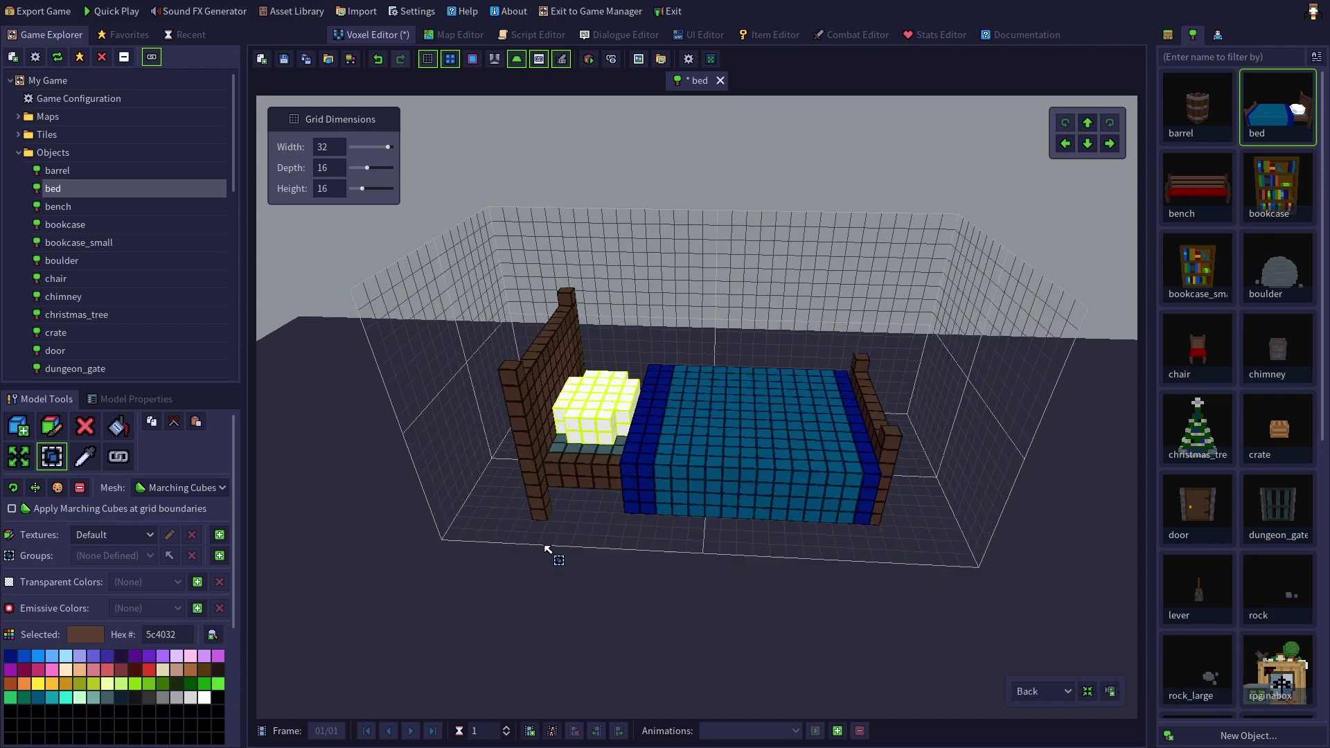
Create a group named 'pillow' from the selected pillow voxels.
{"action": "left_click", "coordinate": [219, 555]}
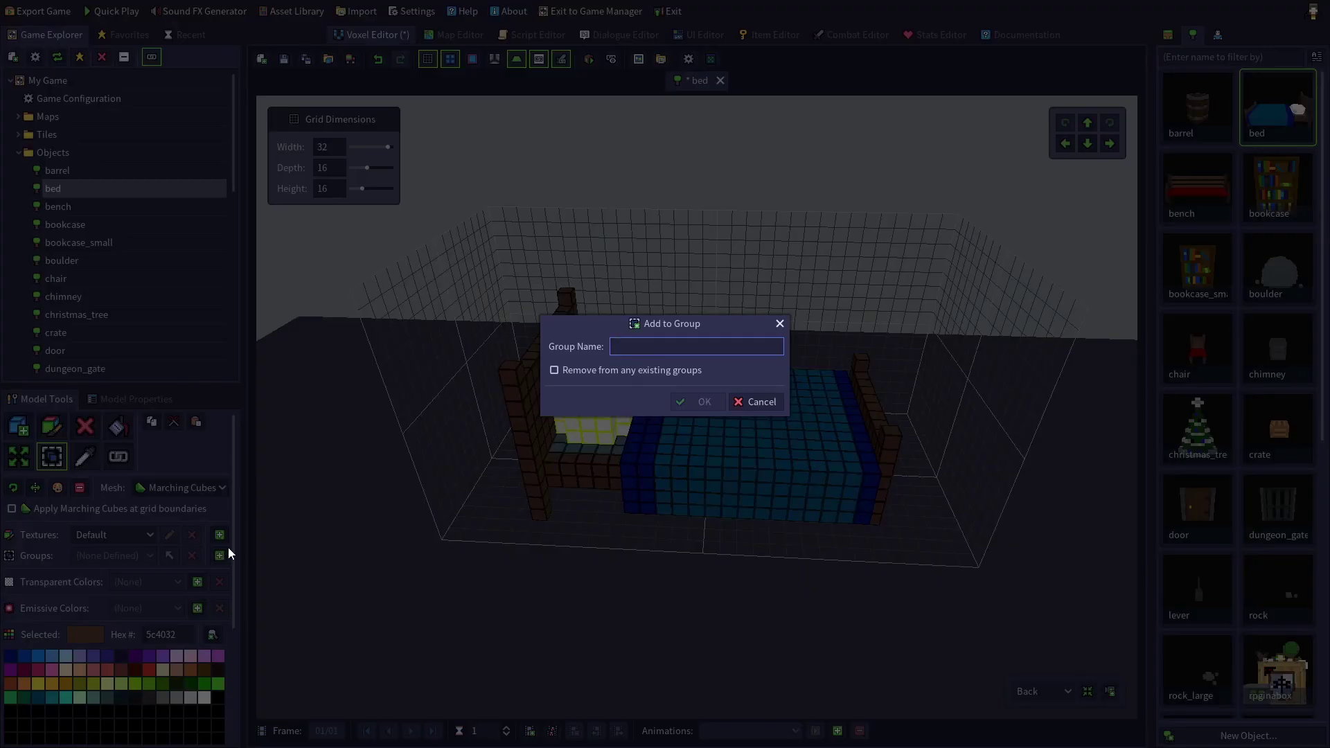
{"action": "type", "text": "pillow"}
{"action": "left_click", "coordinate": [555, 371]}
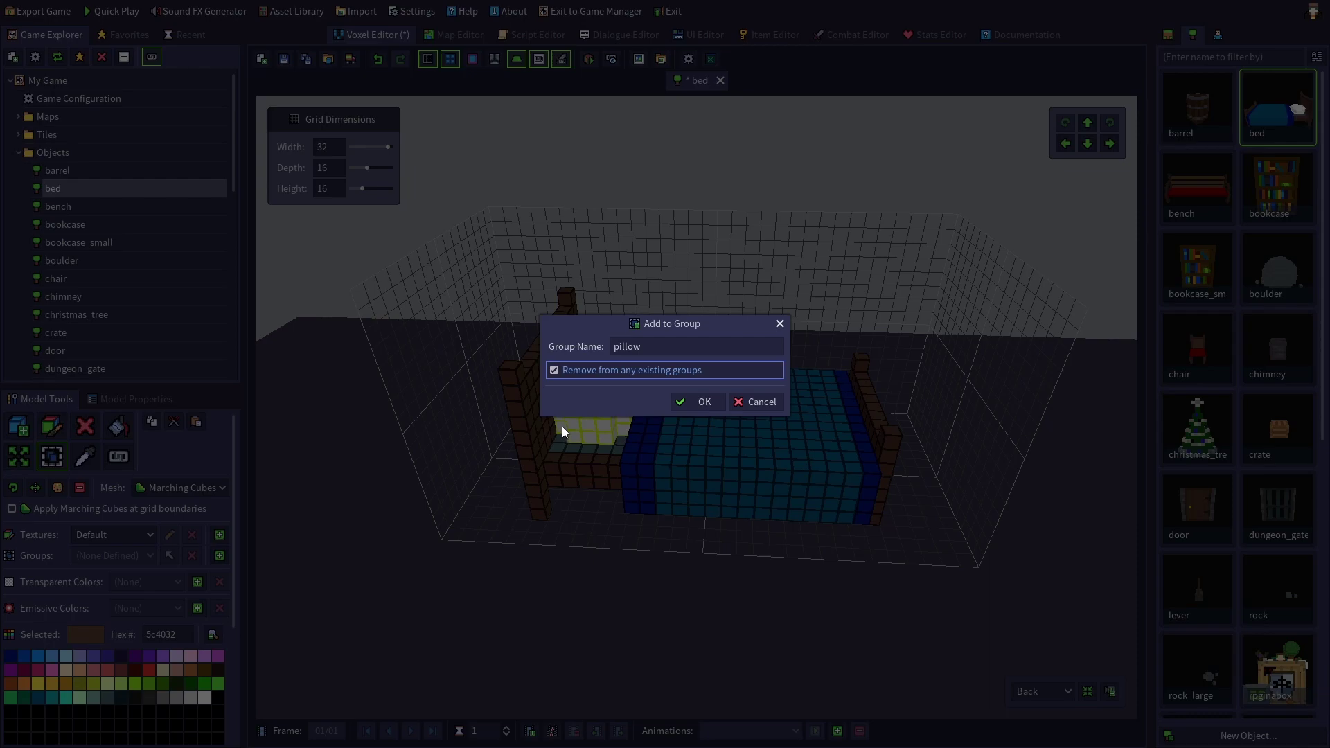
{"action": "left_click", "coordinate": [554, 372]}
{"action": "left_click", "coordinate": [705, 403]}
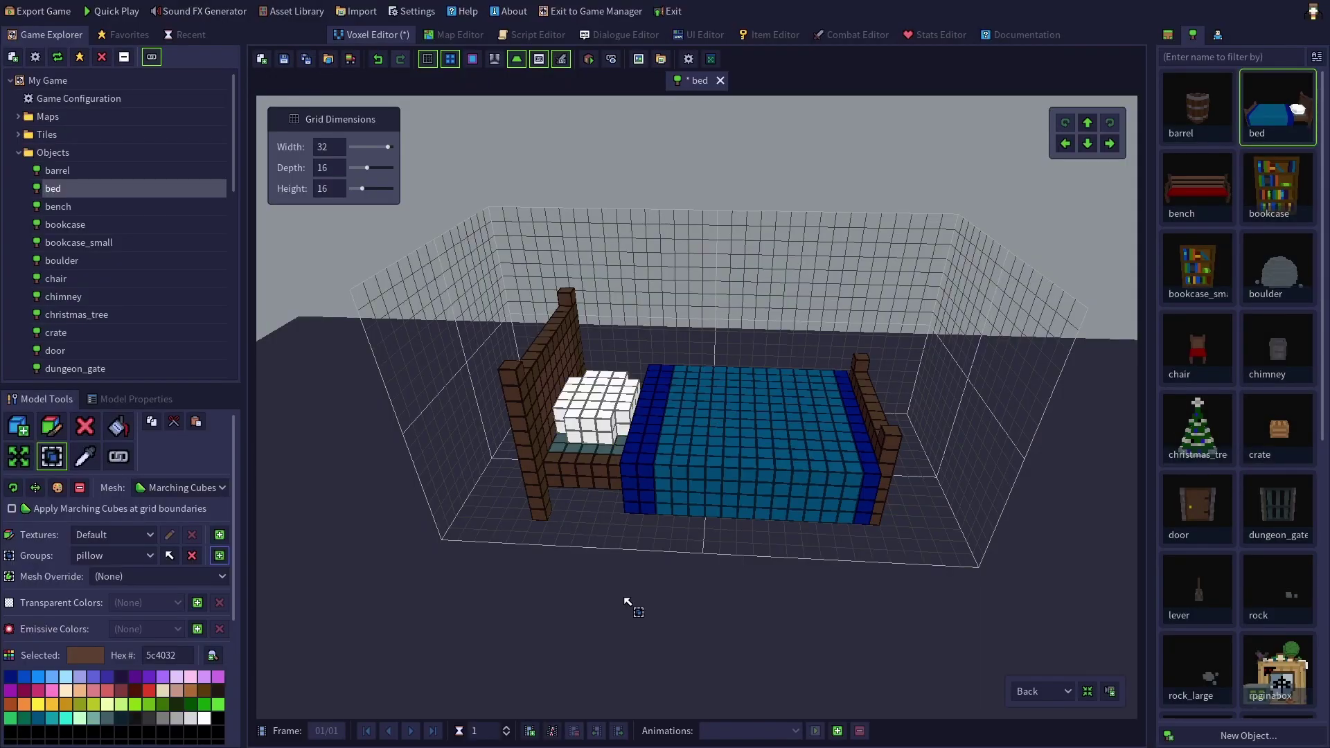
Select the blanket's top and front voxels, group them as 'blanket', and check the group list.
{"action": "left_click_drag", "start_coordinate": [654, 374], "coordinate": [867, 478]}
{"action": "left_click_drag", "start_coordinate": [632, 485], "coordinate": [715, 507]}
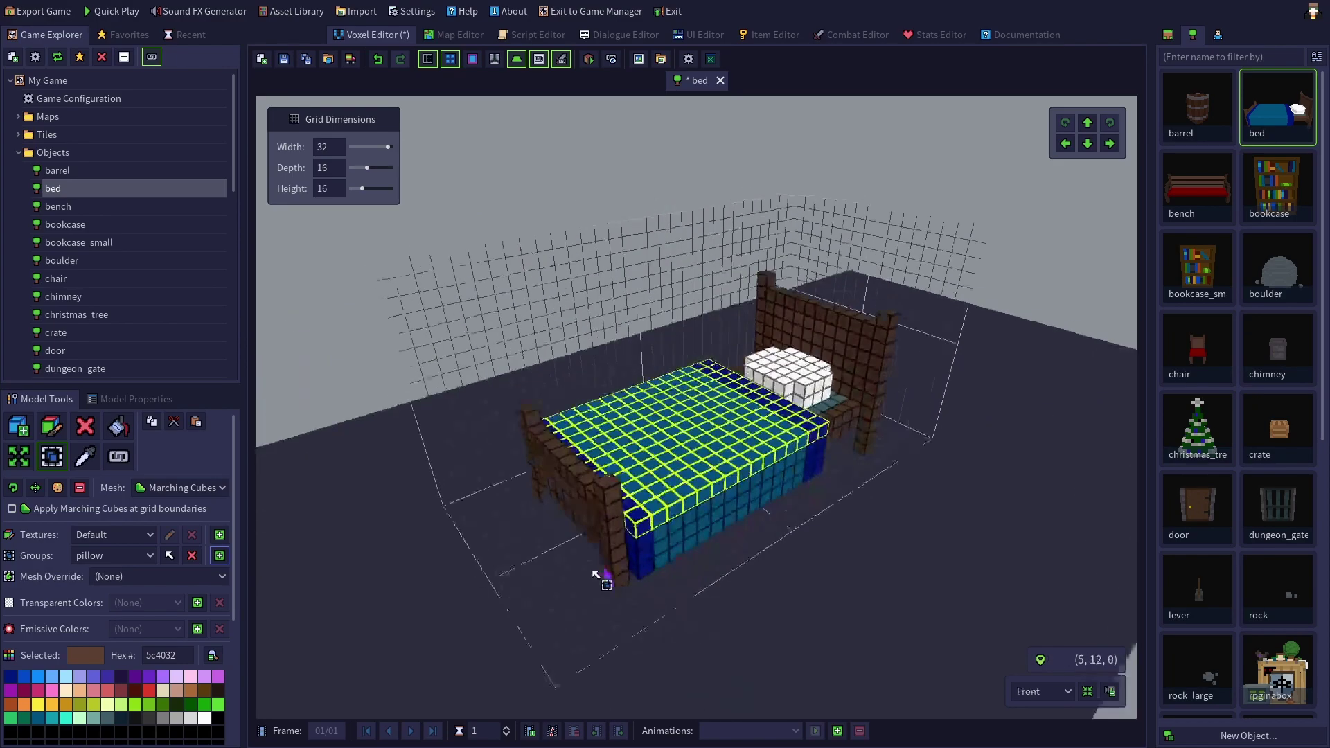
{"action": "left_click", "coordinate": [219, 556]}
{"action": "type", "text": "blanket"}
{"action": "left_click", "coordinate": [701, 401]}
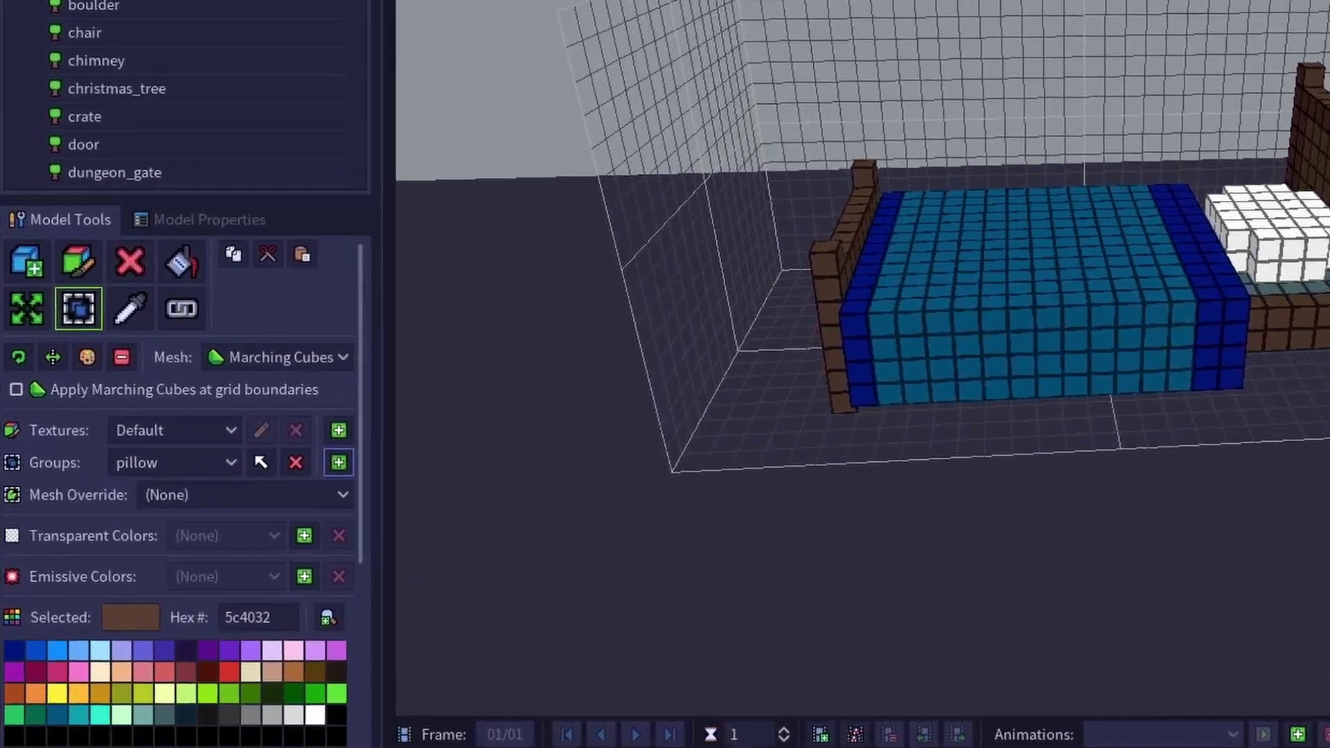
{"action": "left_click", "coordinate": [148, 553]}
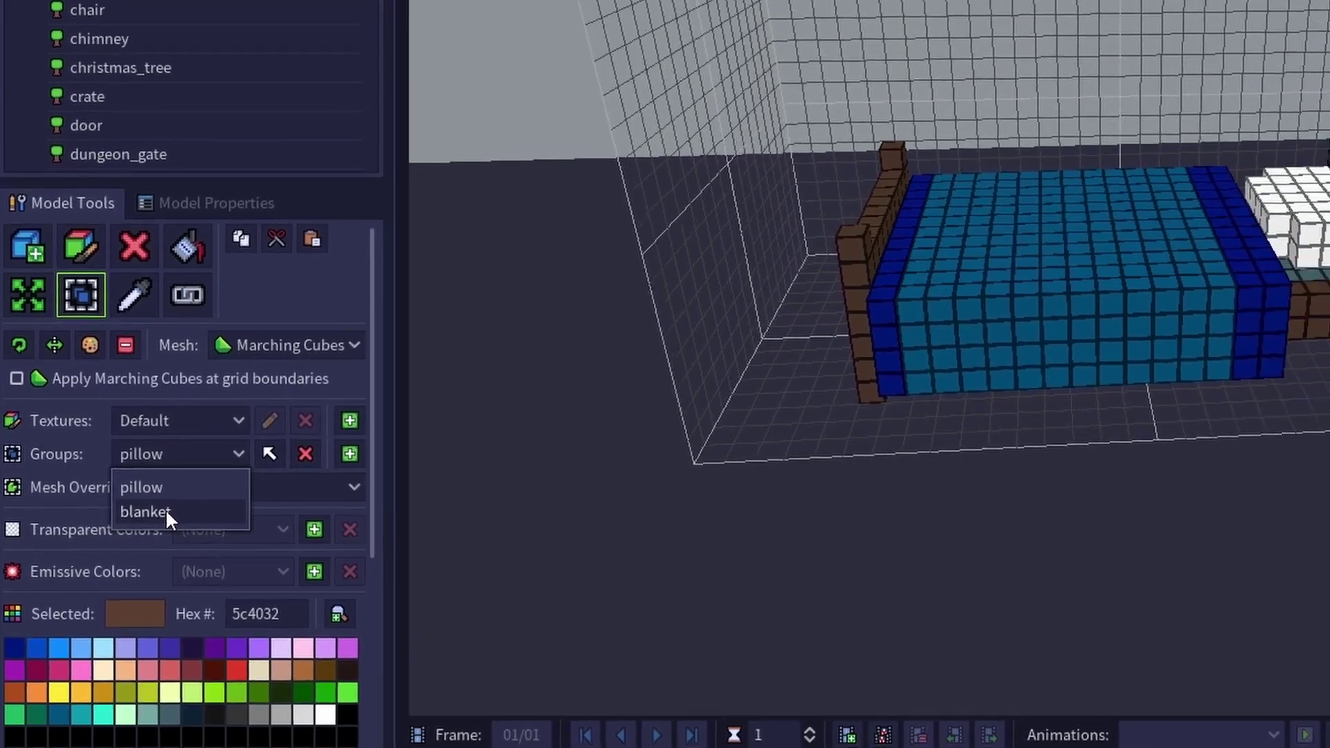
Save the bed and preview its smoothed game mesh, orbiting to inspect it.
{"action": "left_click", "coordinate": [921, 581]}
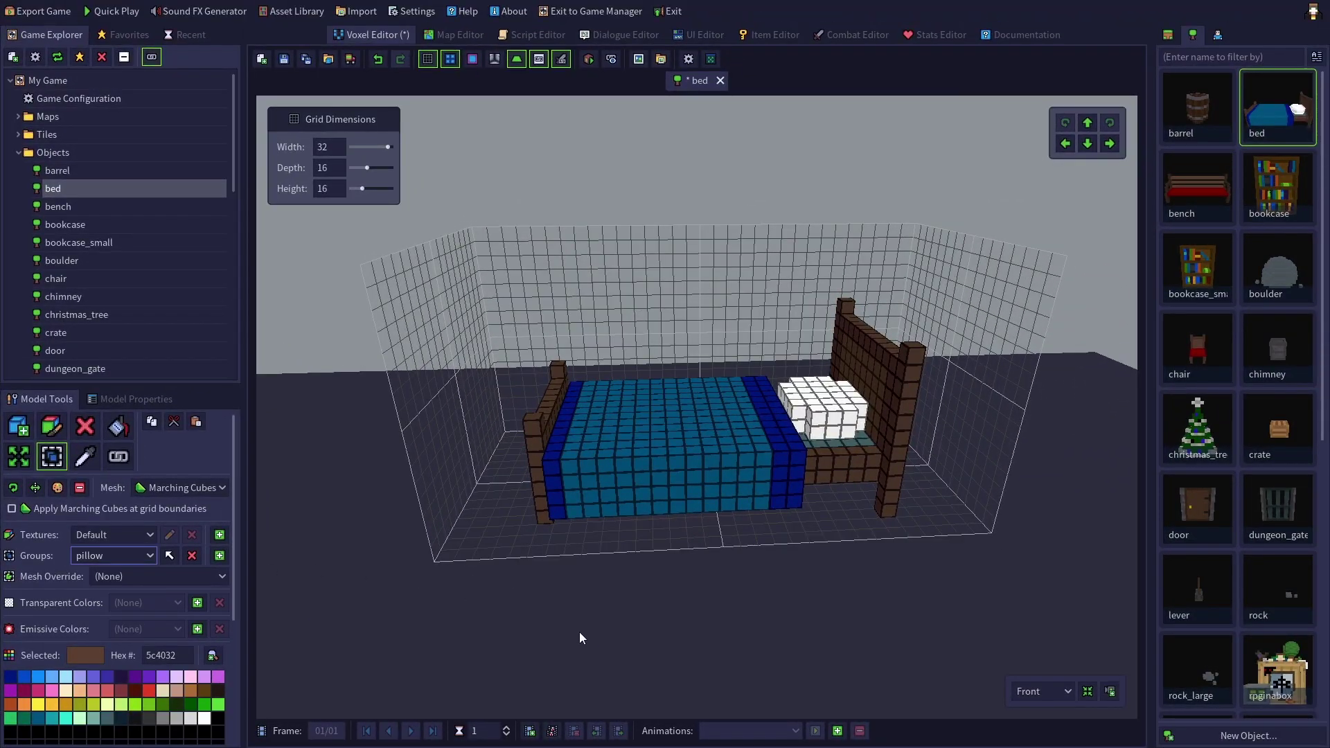
{"action": "left_click", "coordinate": [589, 58]}
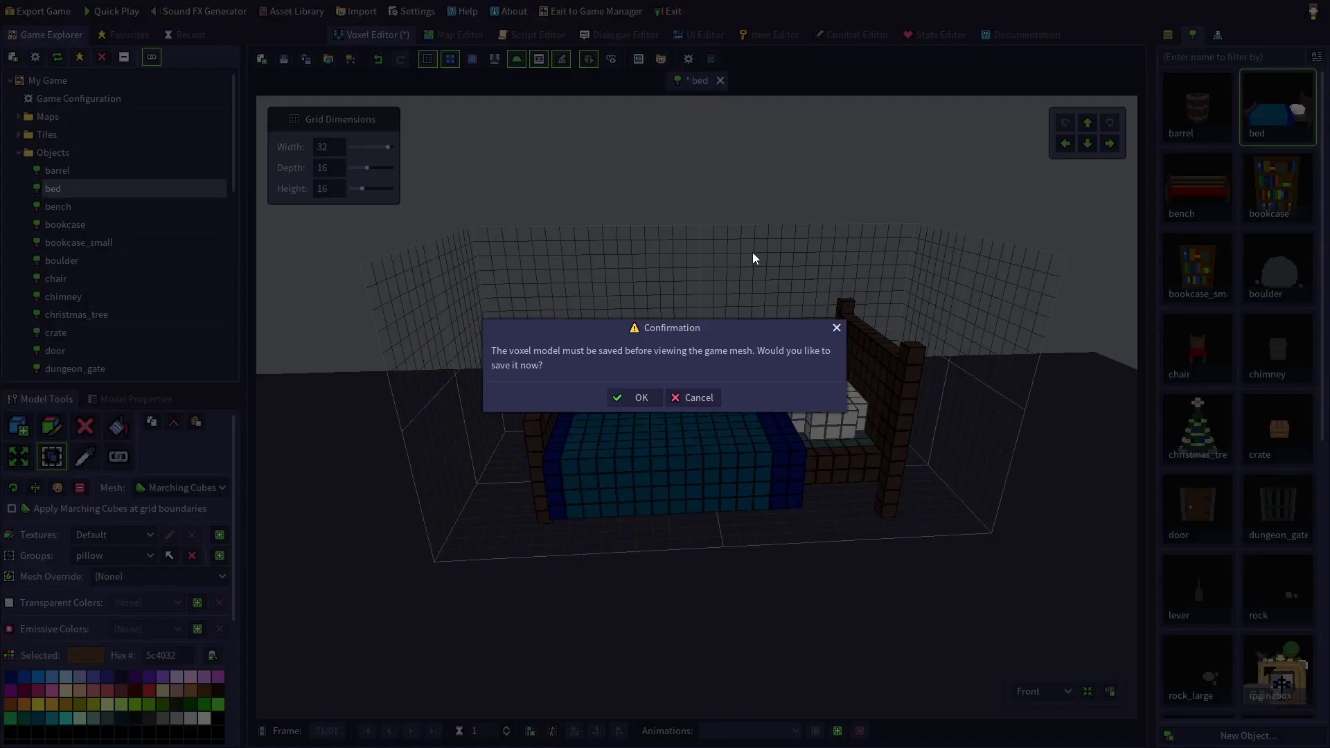
{"action": "left_click", "coordinate": [642, 400]}
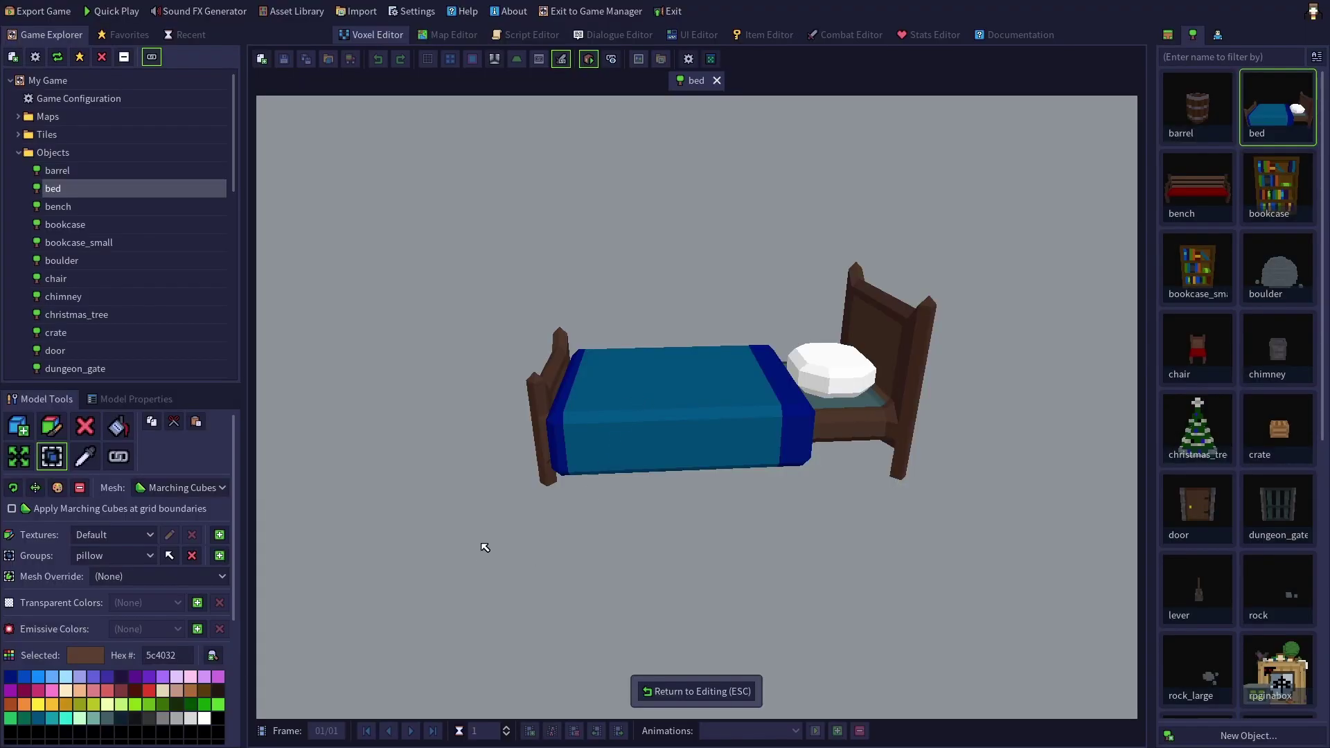
{"action": "left_click_drag", "start_coordinate": [484, 547], "coordinate": [849, 497]}
Set the blanket group's mesh override to Classic, then reset it to (None).
{"action": "key", "text": "Escape"}
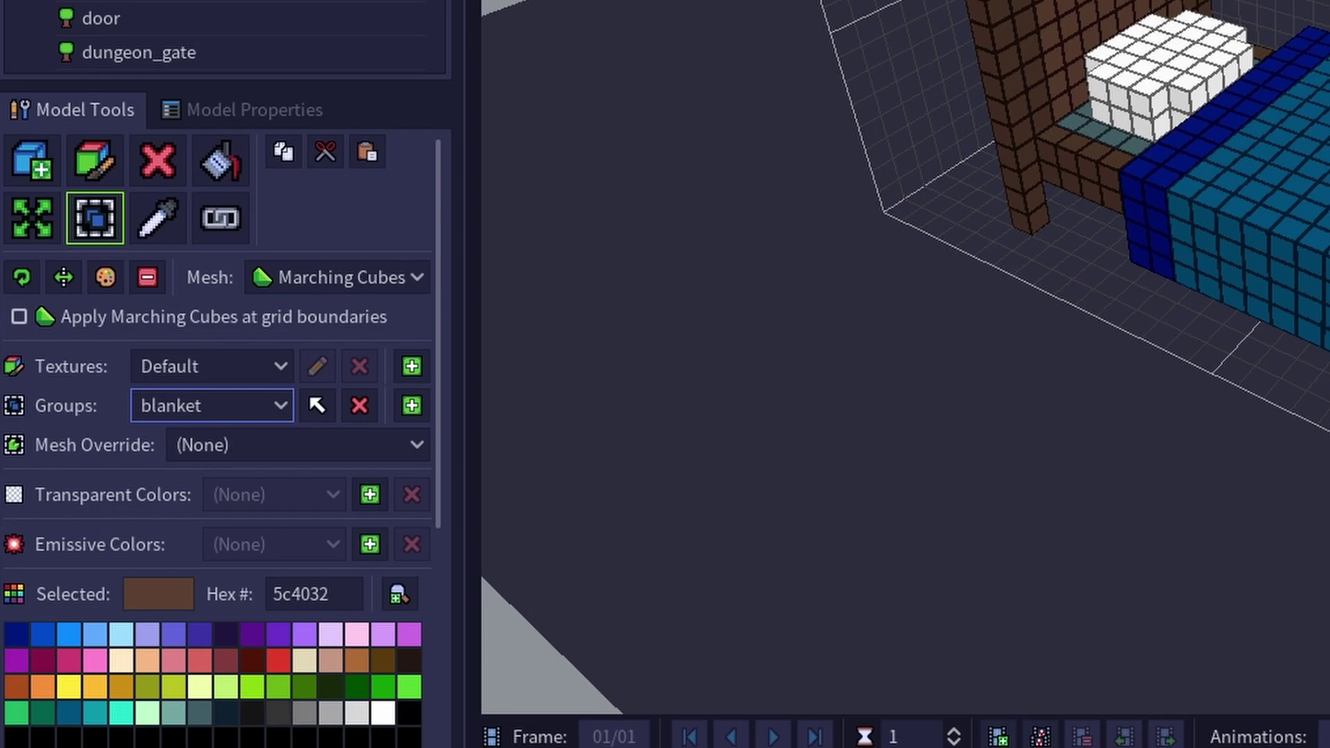
{"action": "left_click", "coordinate": [413, 443]}
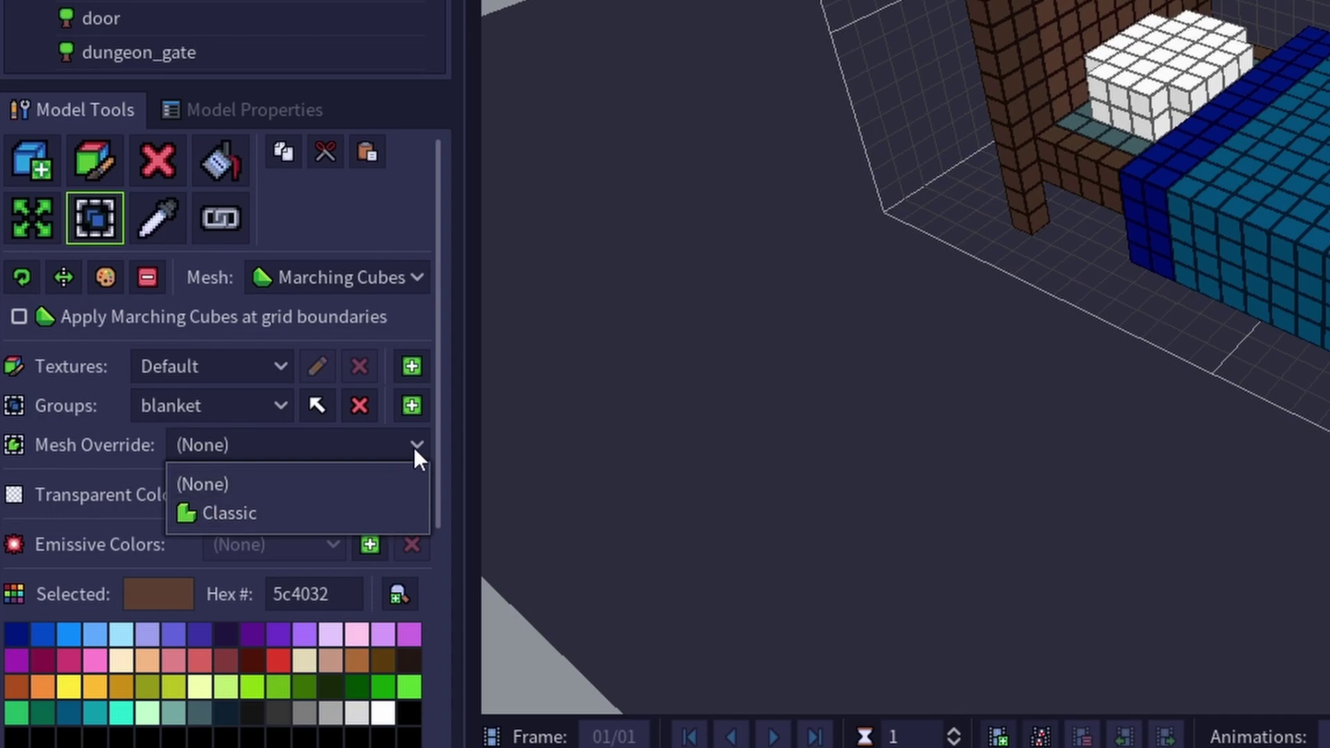
{"action": "left_click", "coordinate": [390, 511]}
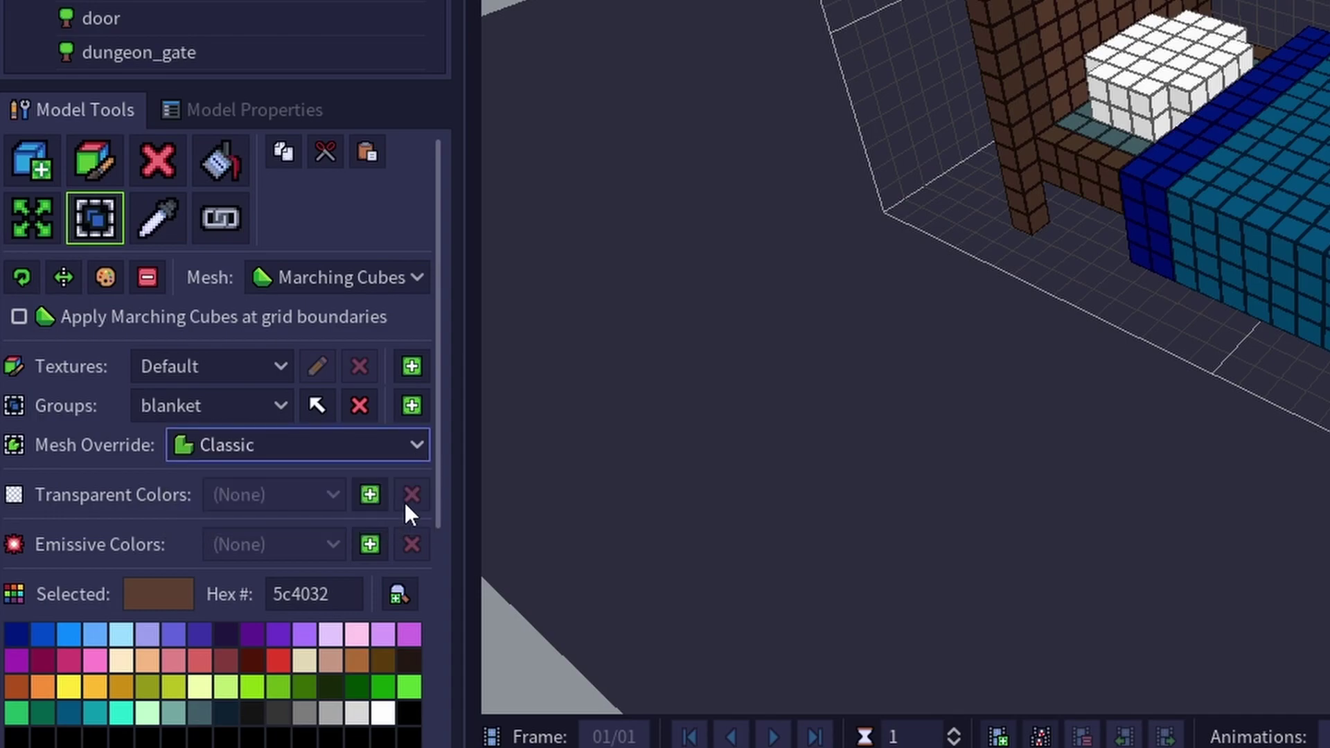
{"action": "left_click", "coordinate": [409, 446]}
{"action": "left_click", "coordinate": [388, 484]}
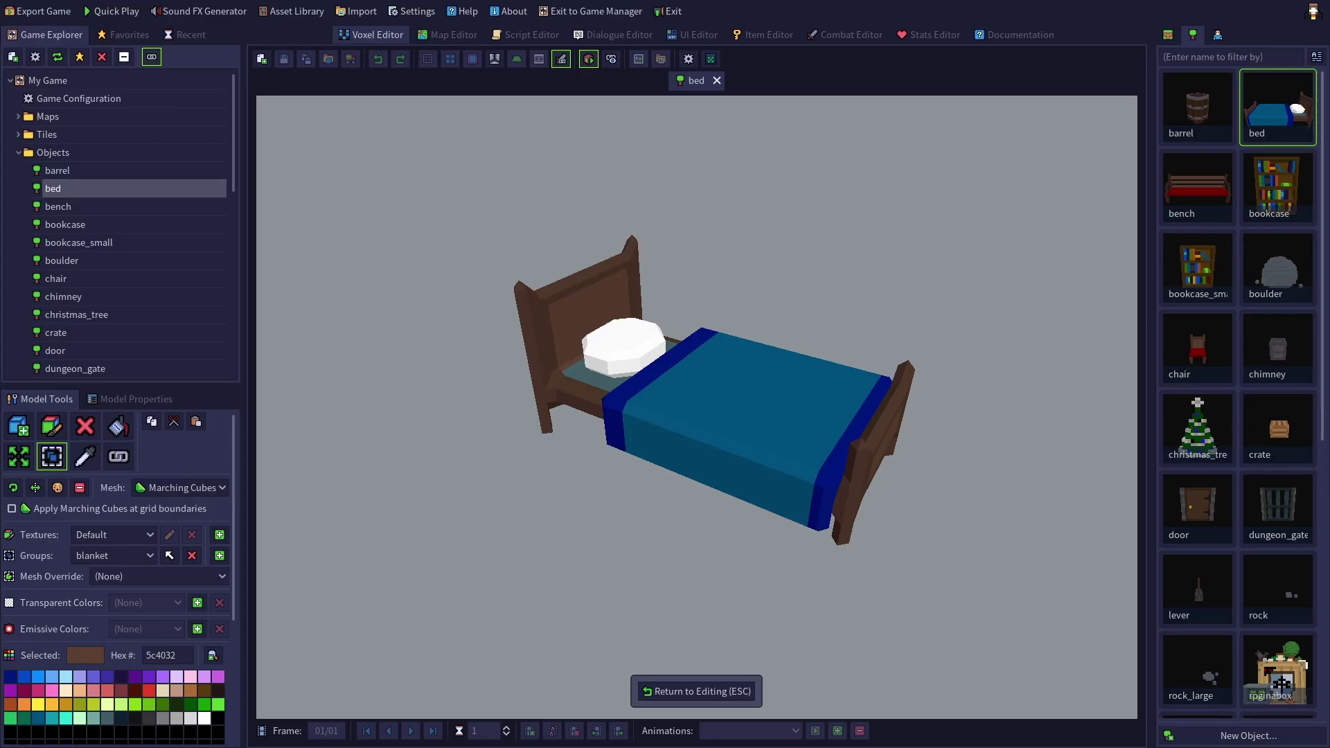
{"action": "right_click_drag", "start_coordinate": [696, 432], "coordinate": [655, 424]}
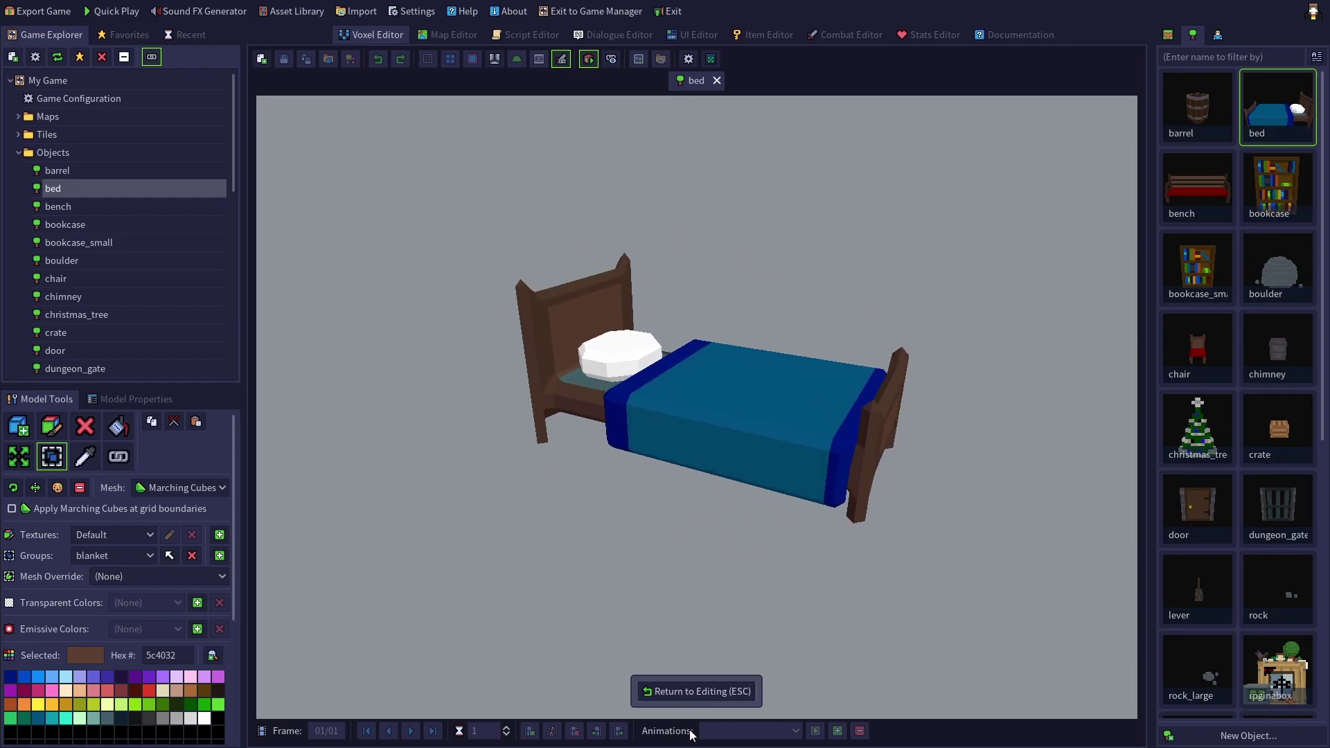
Back in the editor, make Classic the bed's base mesh type.
{"action": "key", "text": "Escape"}
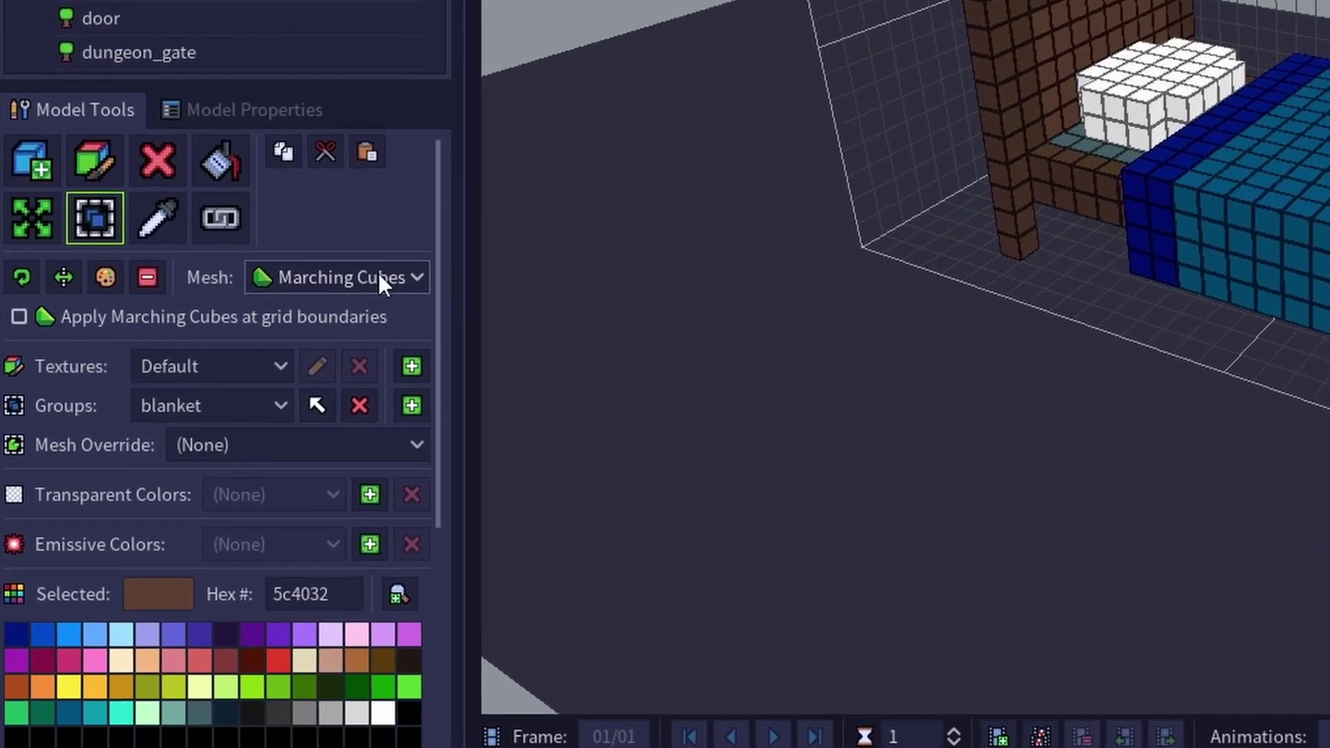
{"action": "left_click", "coordinate": [198, 489]}
{"action": "left_click", "coordinate": [339, 317]}
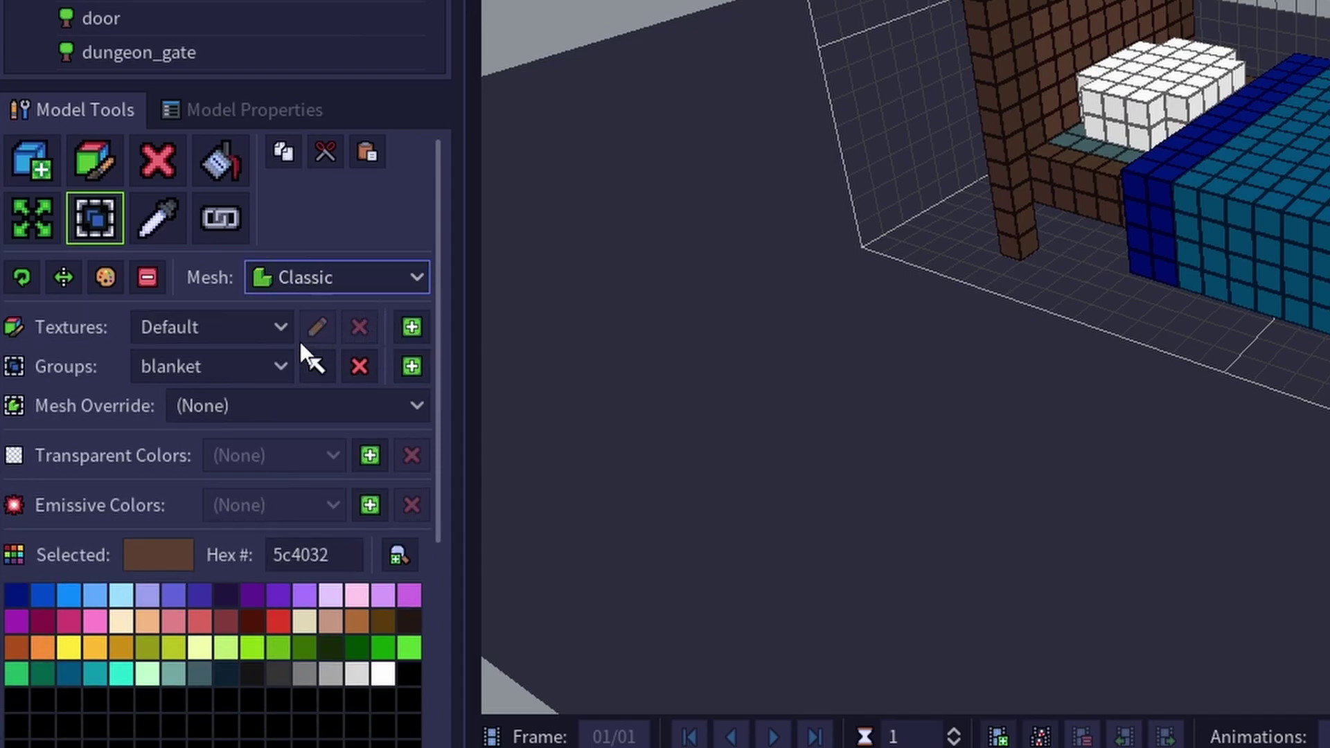
Override the pillow and blanket groups' meshes to Marching Cubes.
{"action": "left_click", "coordinate": [278, 363]}
{"action": "left_click", "coordinate": [201, 403]}
{"action": "left_click", "coordinate": [261, 407]}
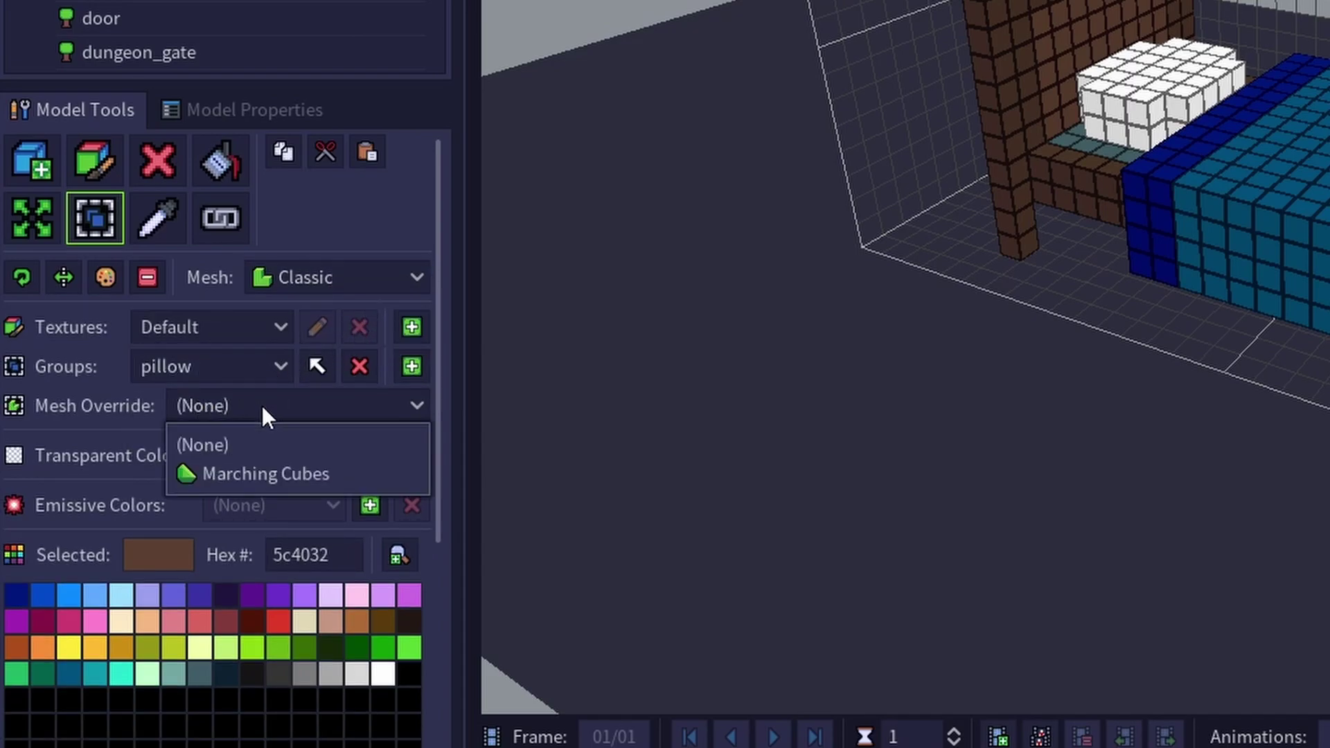
{"action": "left_click", "coordinate": [245, 468]}
{"action": "left_click", "coordinate": [220, 354]}
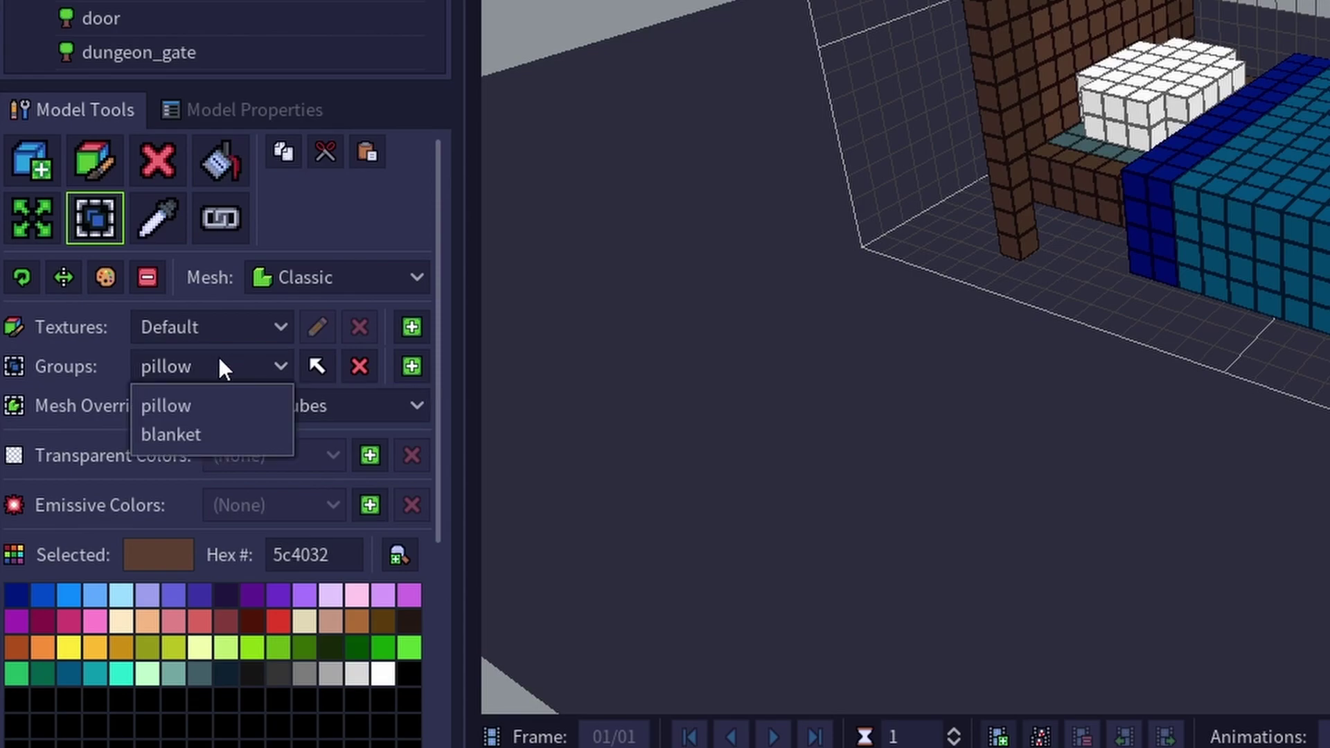
{"action": "left_click", "coordinate": [185, 433]}
{"action": "left_click", "coordinate": [222, 407]}
{"action": "left_click", "coordinate": [221, 472]}
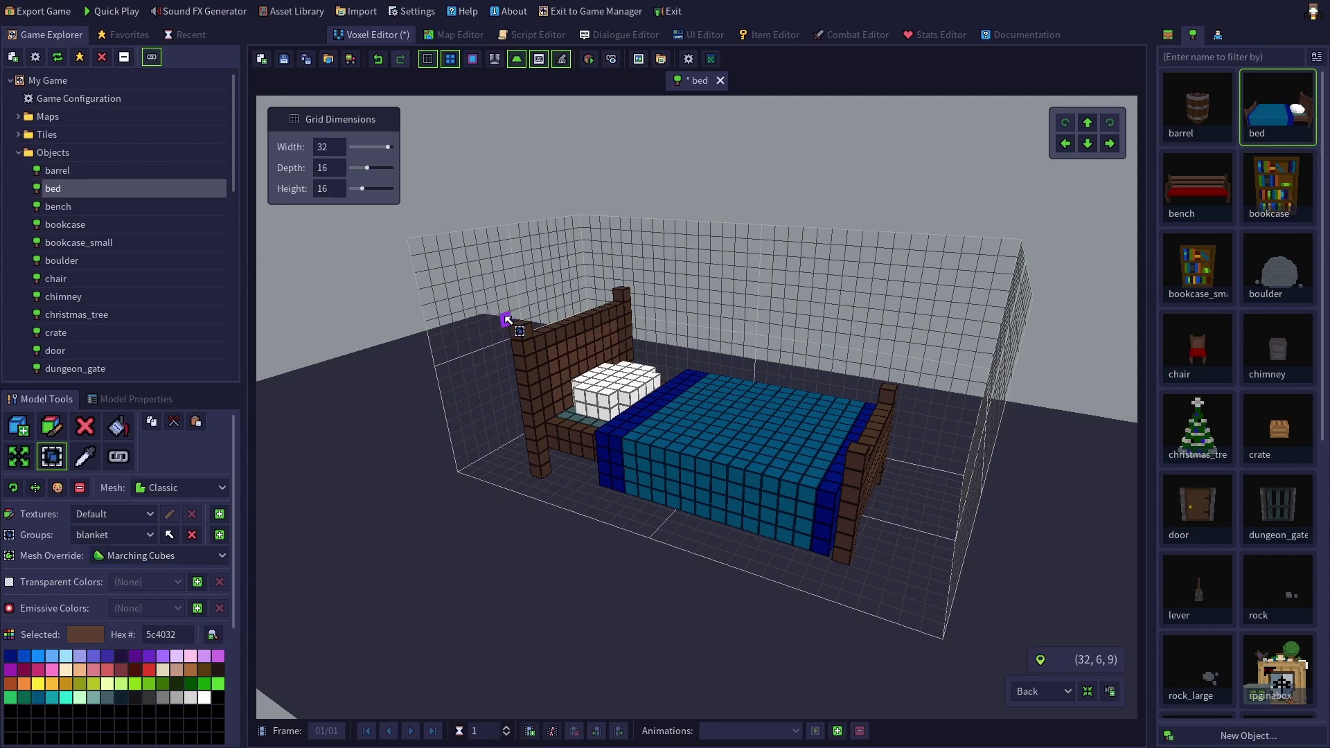
Select the headboard and footboard voxels and group them as 'headfoot'.
{"action": "right_click_drag", "start_coordinate": [511, 326], "coordinate": [741, 454]}
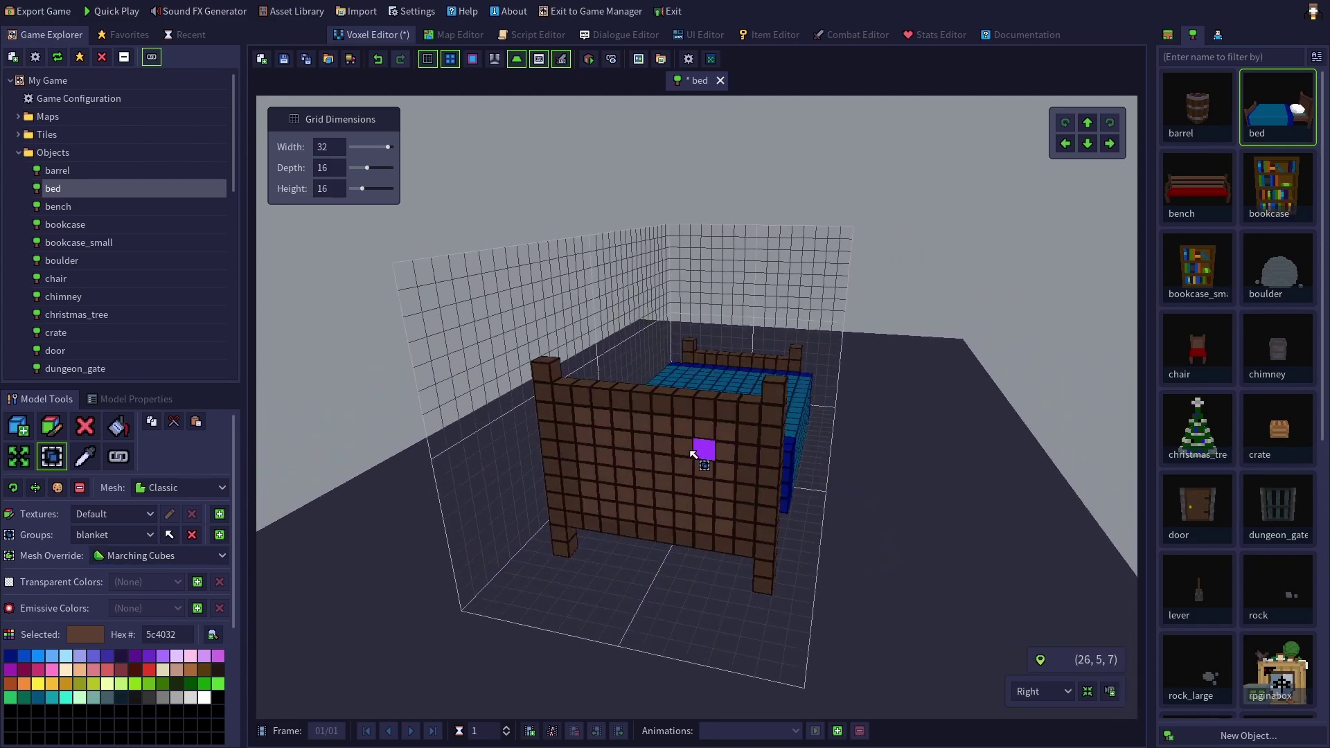
{"action": "left_click_drag", "start_coordinate": [566, 386], "coordinate": [755, 551]}
{"action": "right_click_drag", "start_coordinate": [1012, 540], "coordinate": [643, 471]}
{"action": "left_click_drag", "start_coordinate": [642, 472], "coordinate": [790, 526]}
{"action": "left_click", "coordinate": [219, 536]}
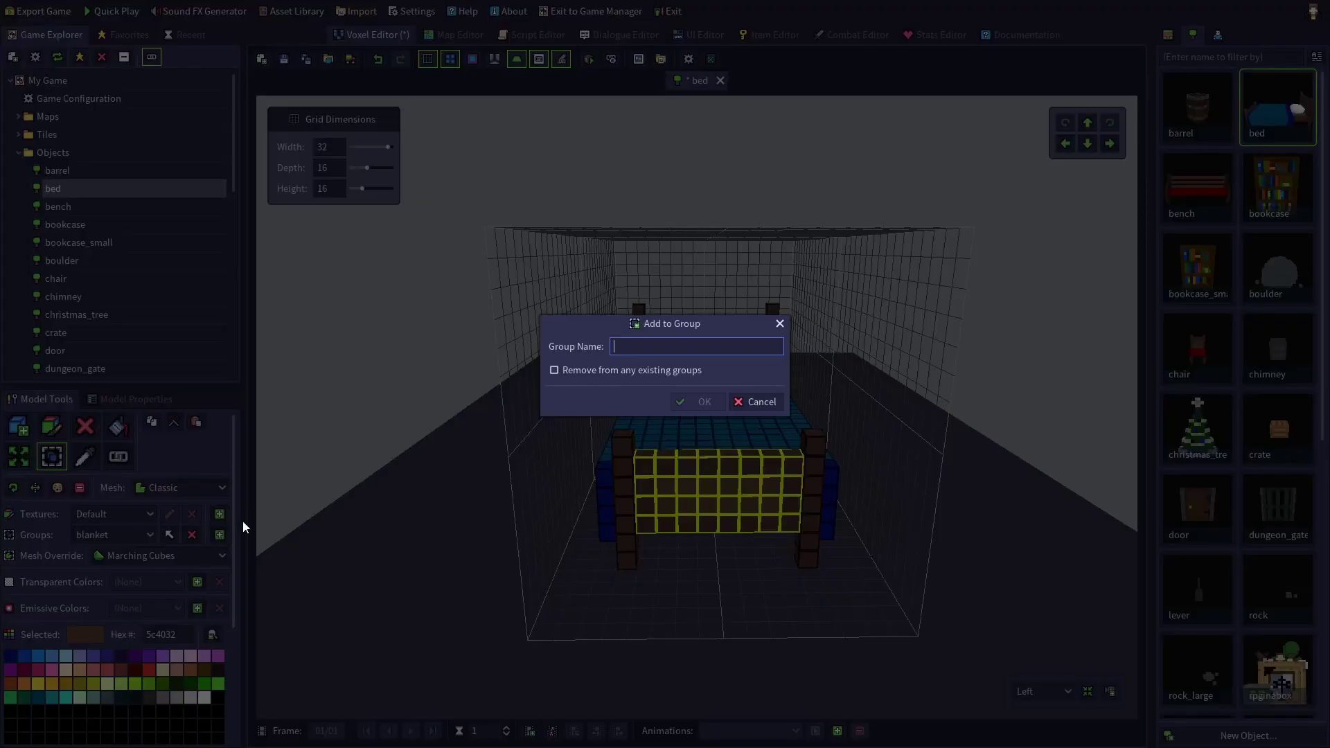
{"action": "type", "text": "headfoot"}
{"action": "key", "text": "Return"}
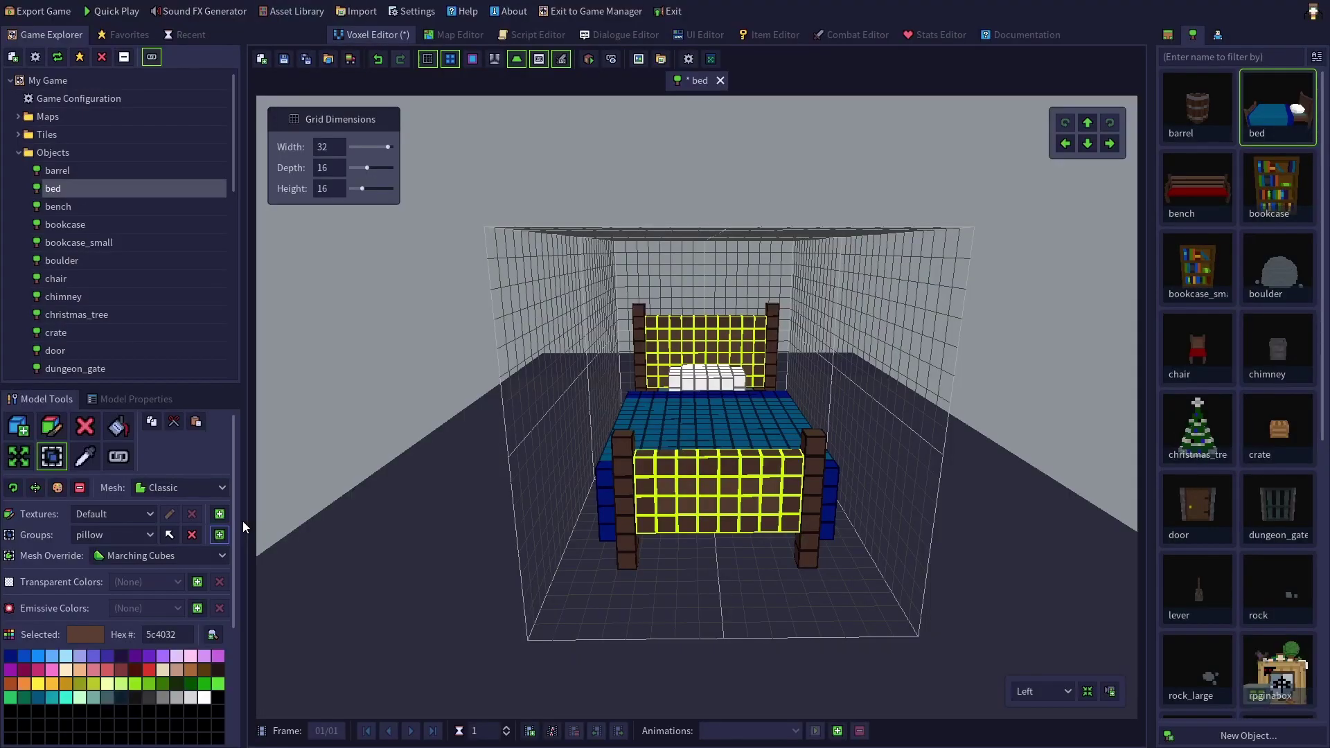
Override the headfoot group's mesh to Marching Cubes.
{"action": "left_click", "coordinate": [142, 540]}
{"action": "left_click", "coordinate": [97, 589]}
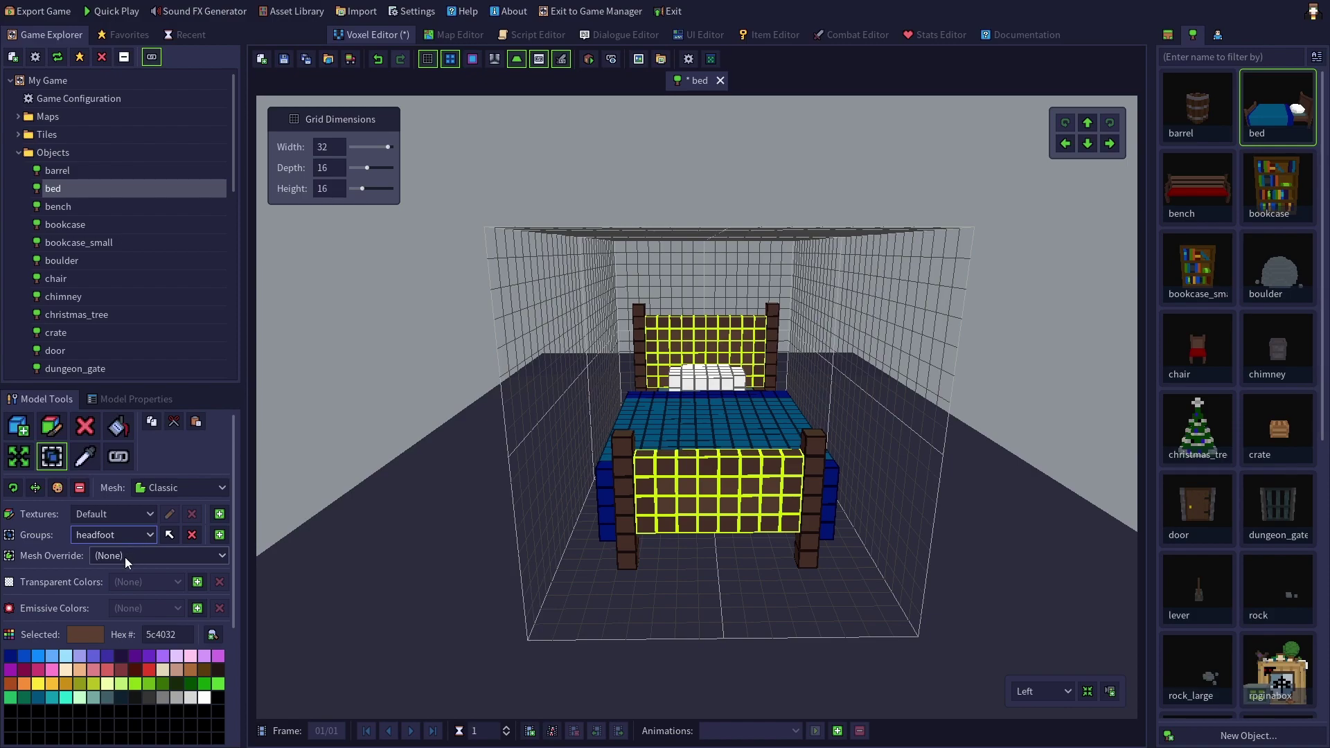
{"action": "left_click", "coordinate": [124, 557]}
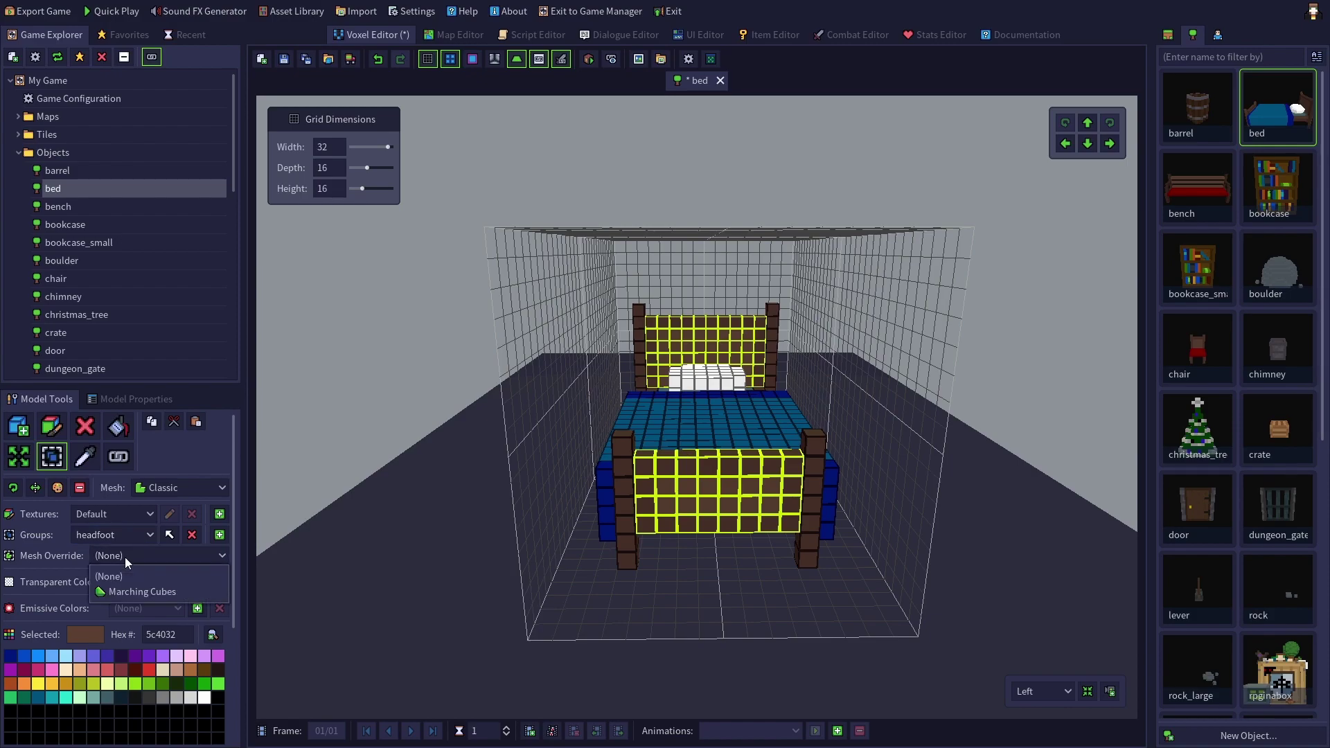
{"action": "left_click", "coordinate": [142, 590]}
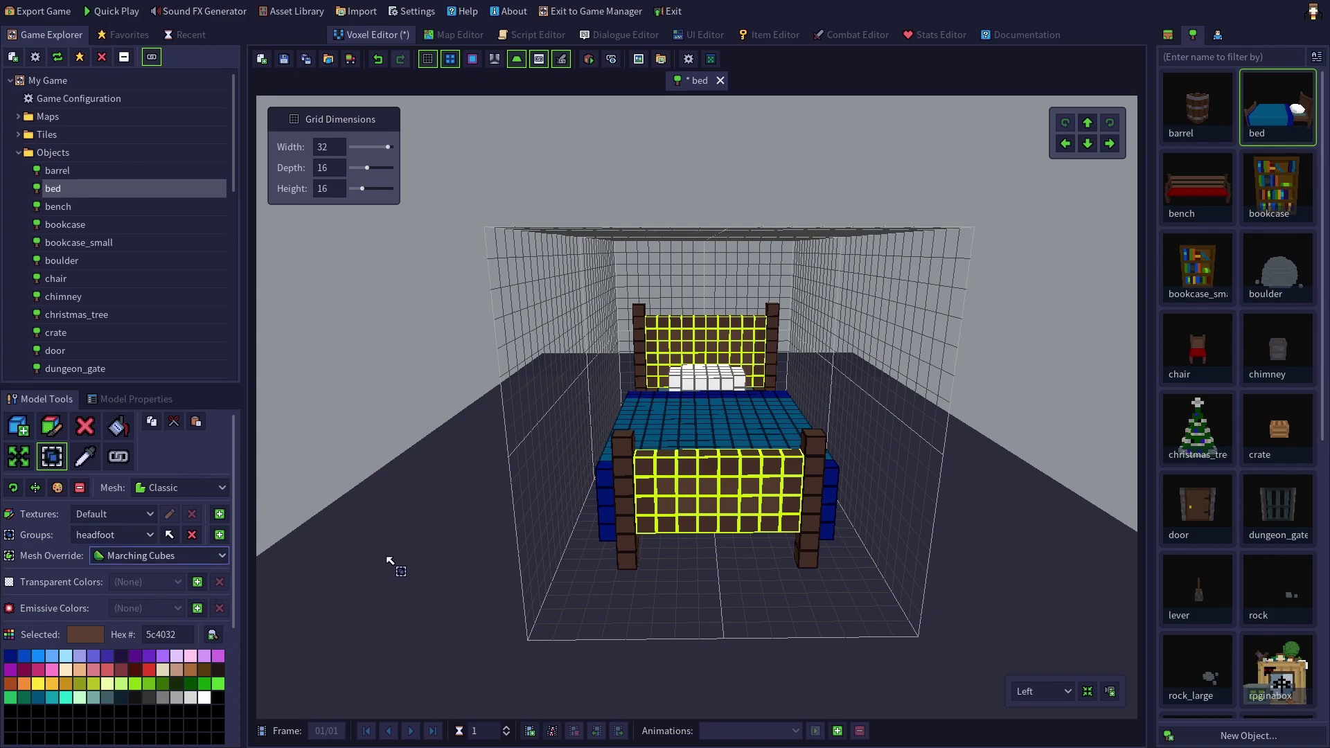
{"action": "middle_click_drag", "start_coordinate": [395, 584], "coordinate": [511, 597]}
Save the bed model and orbit its game-mesh preview to check the smoothed pillow, blanket and bed ends.
{"action": "left_click", "coordinate": [589, 58]}
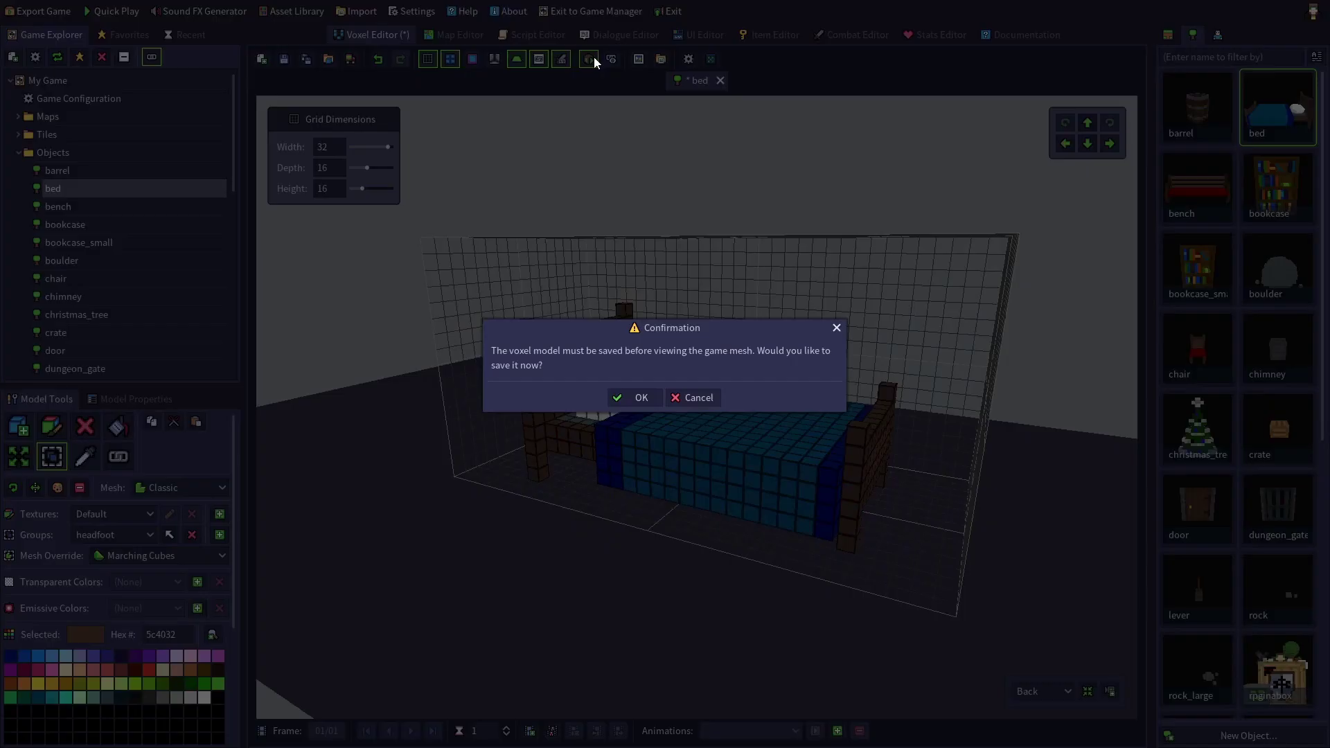
{"action": "left_click", "coordinate": [617, 397]}
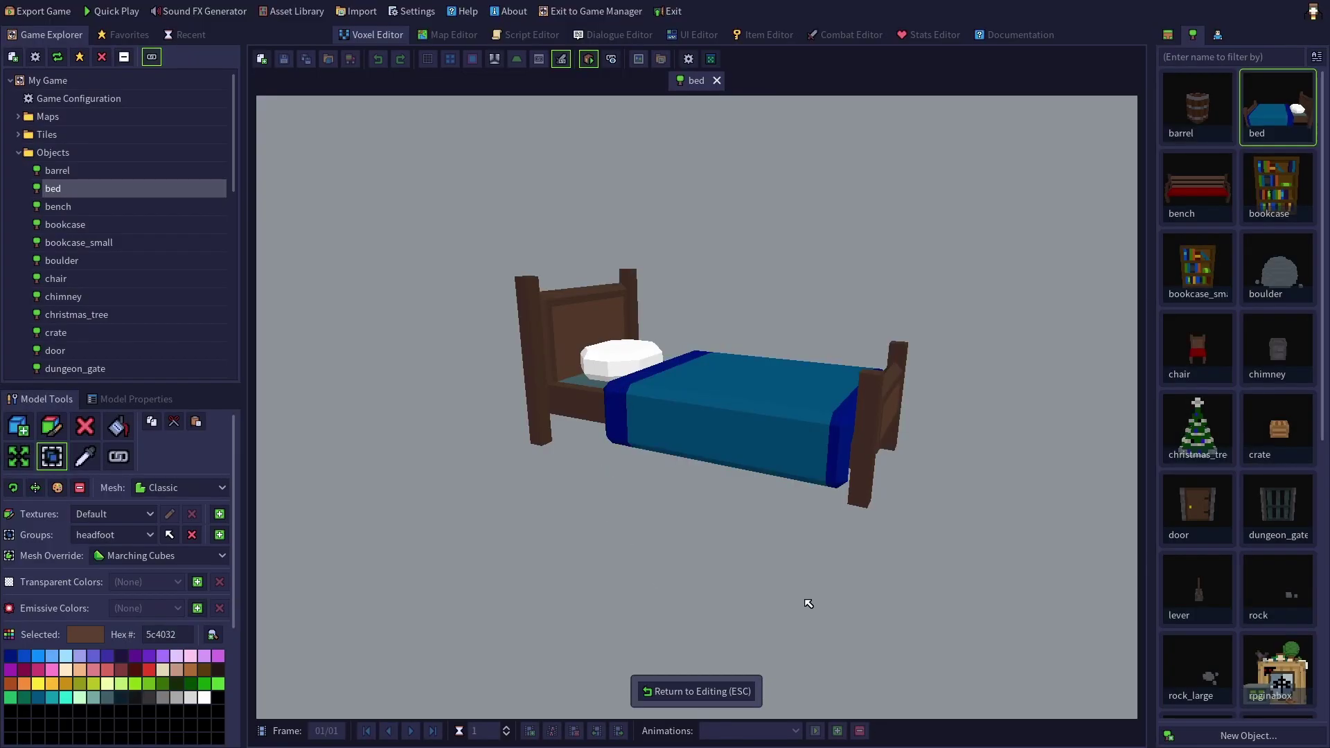
{"action": "mouse_move", "coordinate": [808, 603]}
{"action": "middle_mouse_down"}
{"action": "mouse_move", "coordinate": [695, 563]}
{"action": "mouse_move", "coordinate": [596, 558]}
{"action": "mouse_move", "coordinate": [444, 612]}
{"action": "mouse_move", "coordinate": [502, 567]}
{"action": "mouse_move", "coordinate": [629, 555]}
{"action": "mouse_move", "coordinate": [733, 558]}
{"action": "mouse_move", "coordinate": [861, 606]}
{"action": "mouse_move", "coordinate": [1107, 582]}
{"action": "mouse_move", "coordinate": [995, 602]}
{"action": "mouse_move", "coordinate": [790, 603]}
{"action": "middle_mouse_up"}
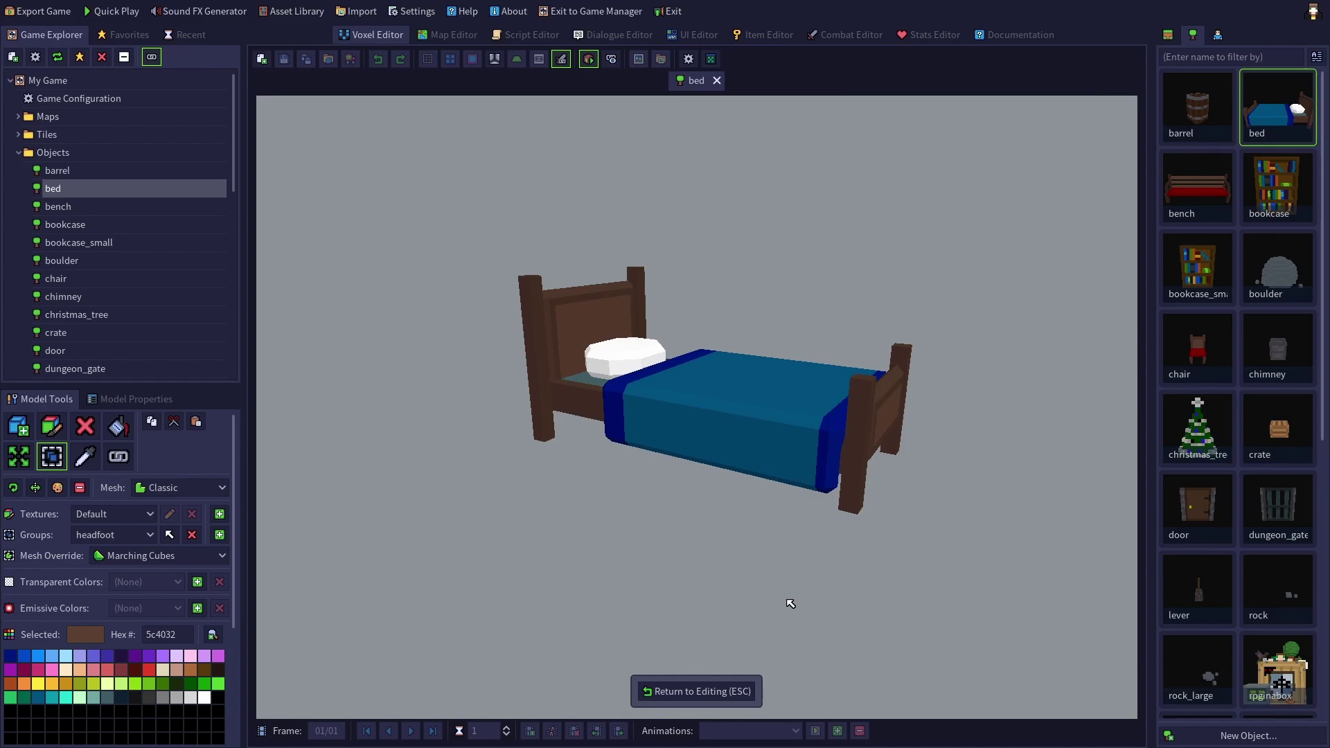